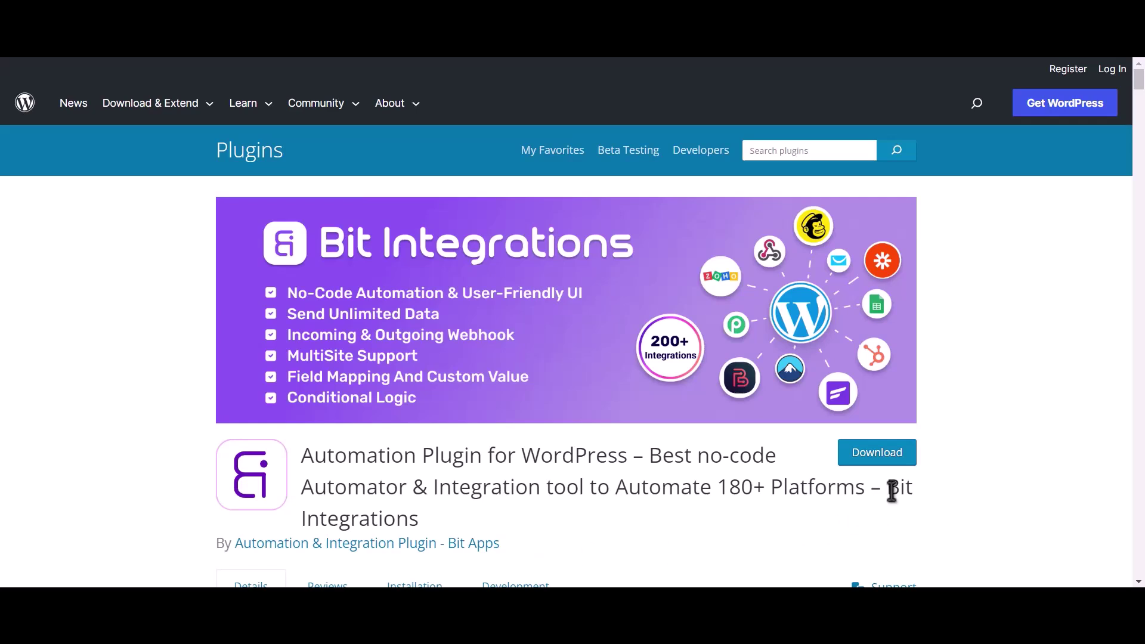
- Highlight the Bit Integrations plugin title on the WordPress.org plugin page
drag(888, 490, 901, 513)
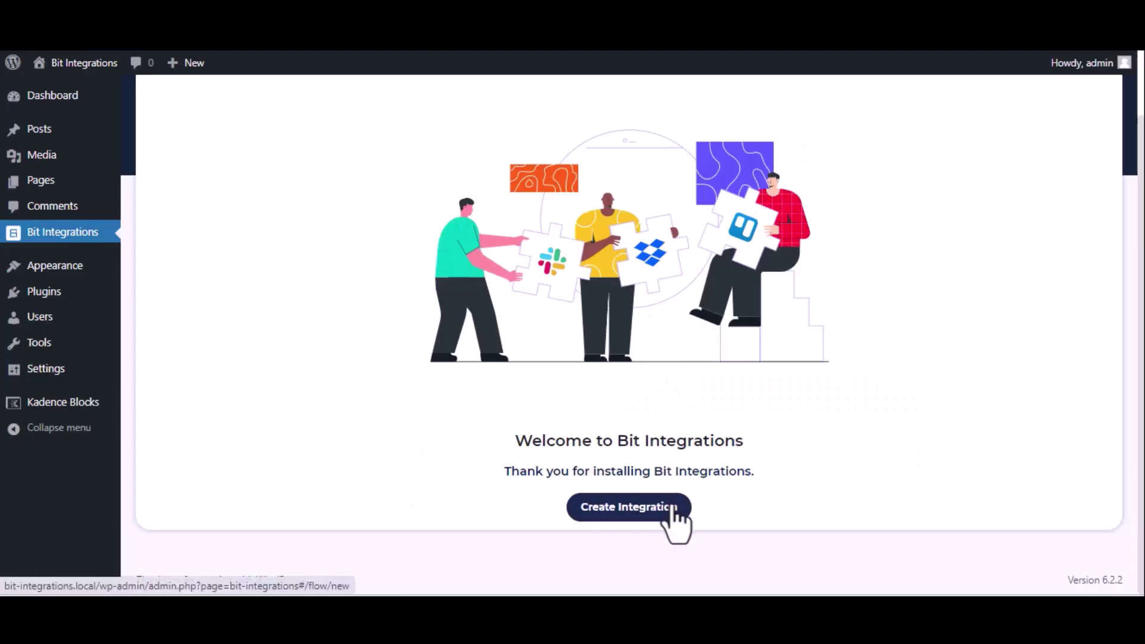
- Create a new integration triggered by the Kadence Blocks form Bit Integration__6b53d9-05
click(672, 508)
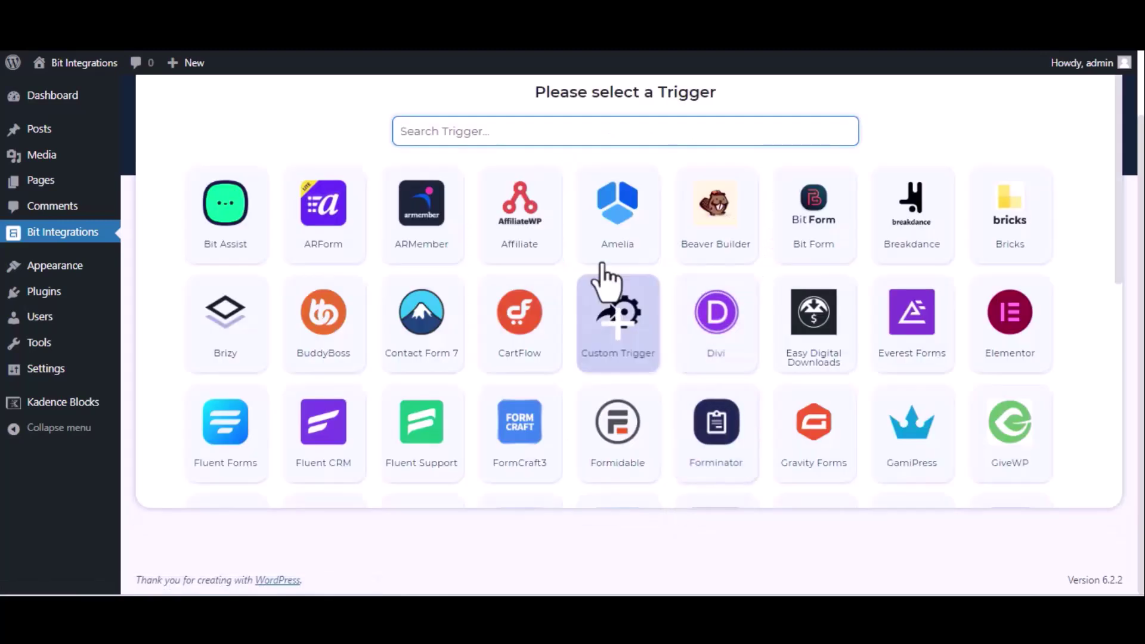
text(kade)
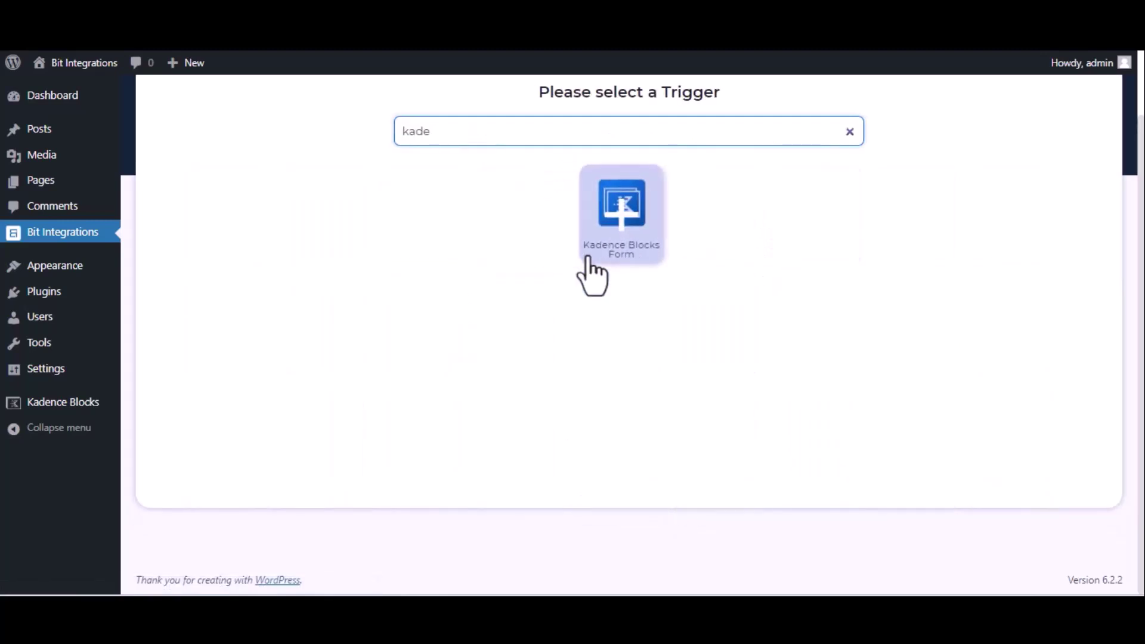
click(622, 226)
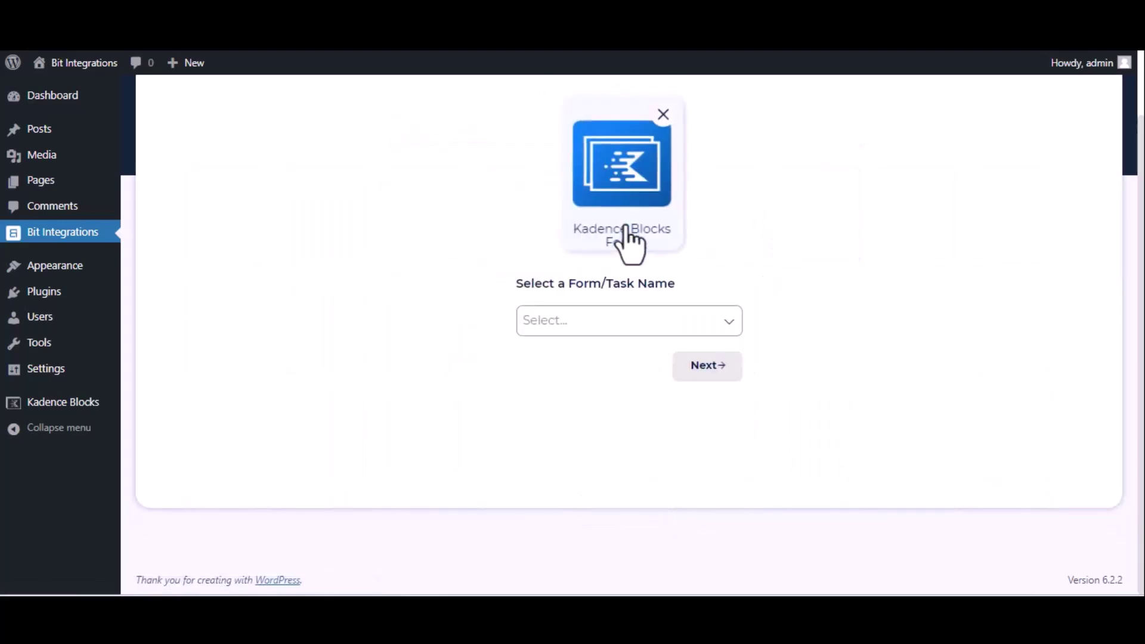
click(631, 325)
click(630, 351)
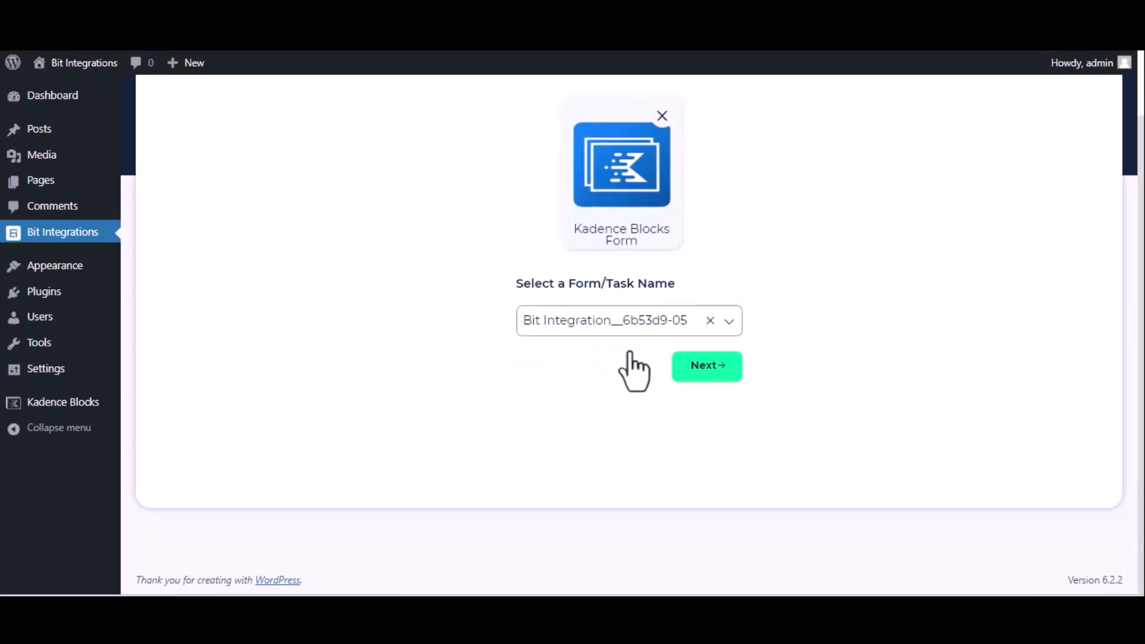
click(709, 366)
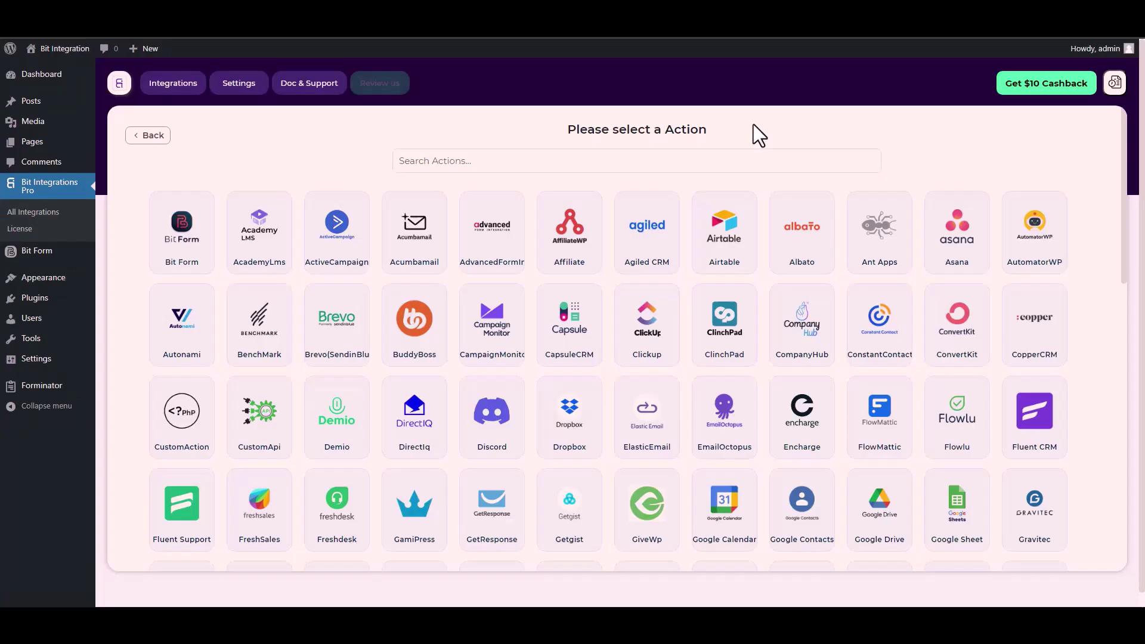
- Choose CustomApi as the integration's action
click(699, 160)
text(cus)
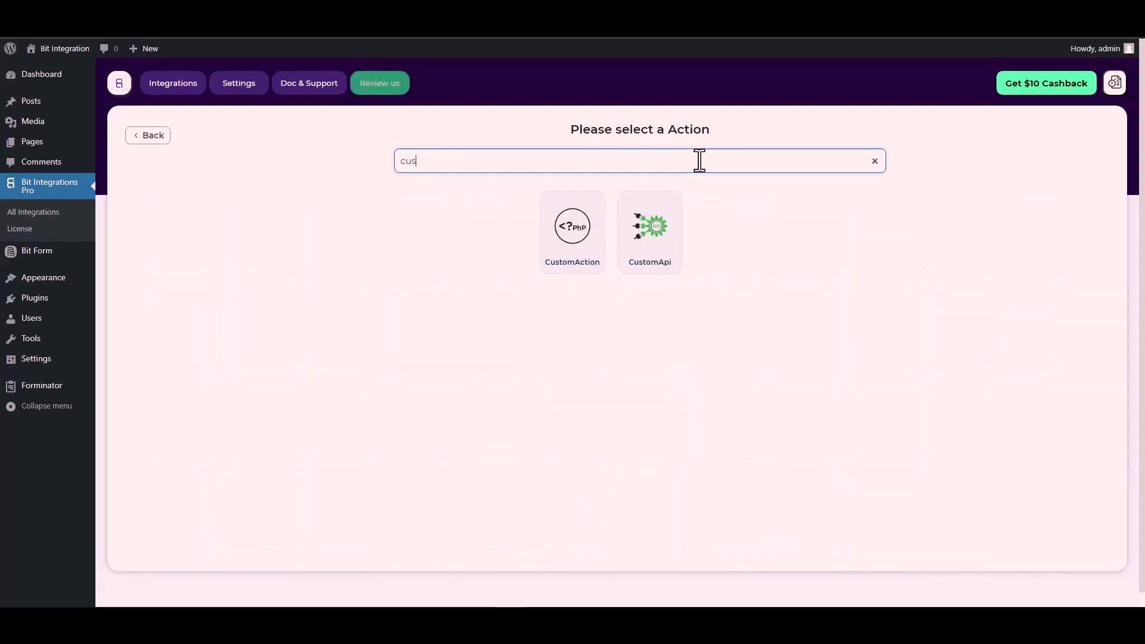
click(652, 247)
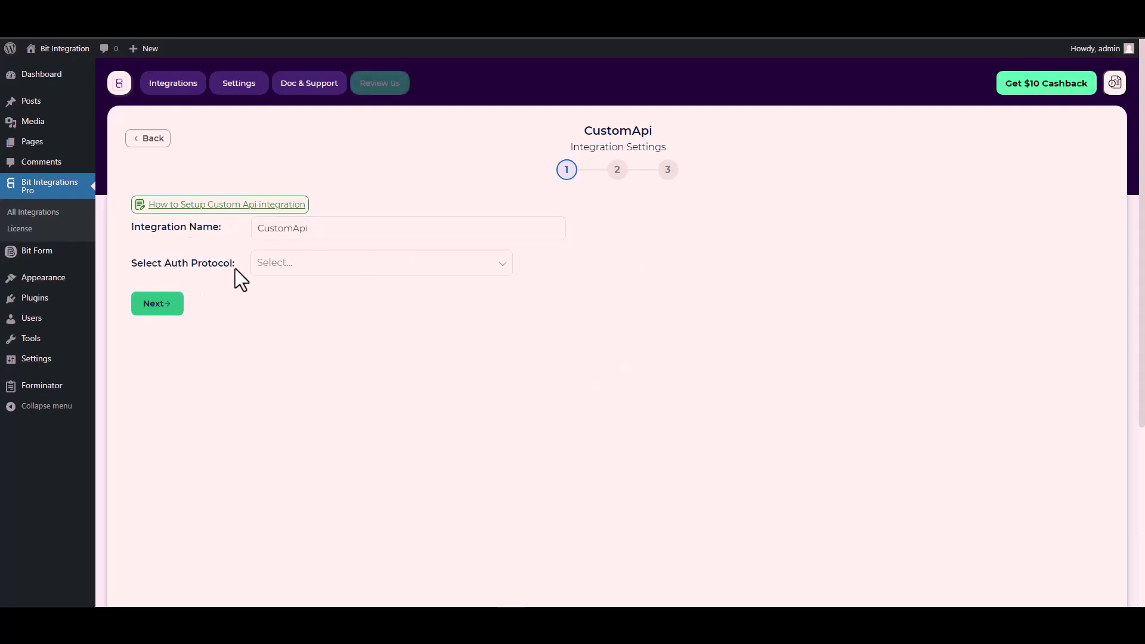
- Choose API Key as the CustomApi authentication protocol, ready to fill the Key field
click(294, 266)
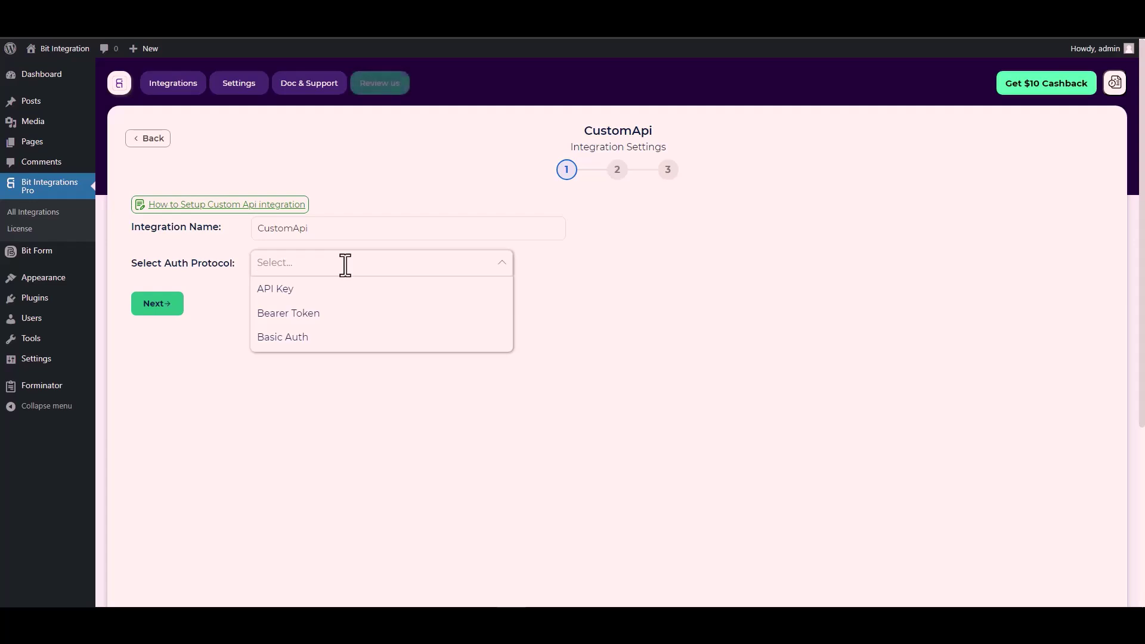
click(304, 291)
click(214, 318)
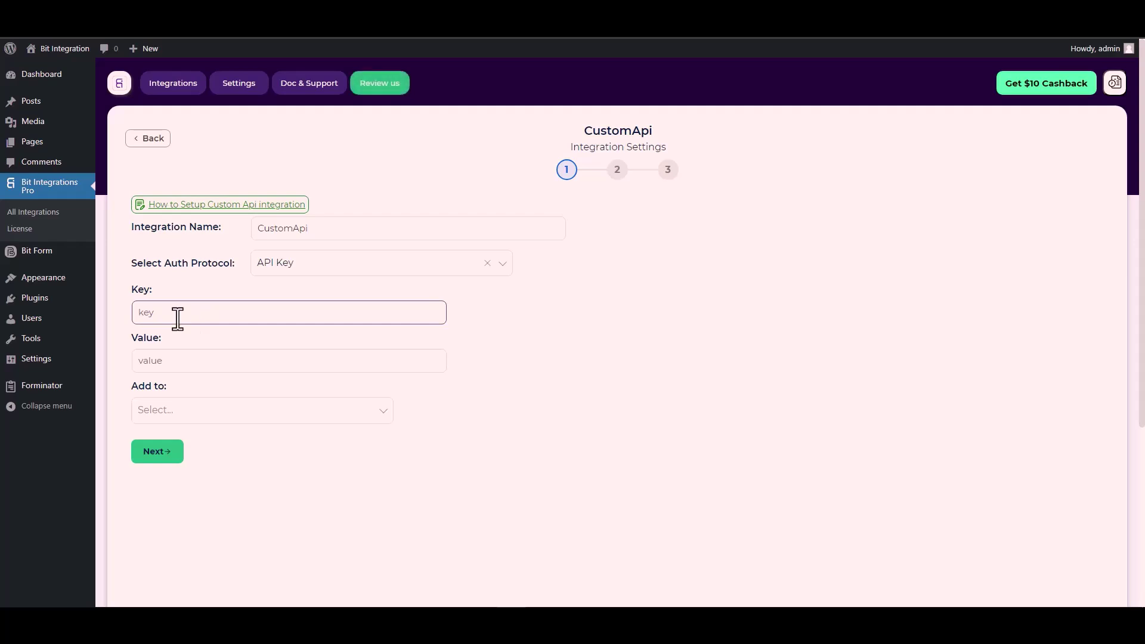
click(153, 290)
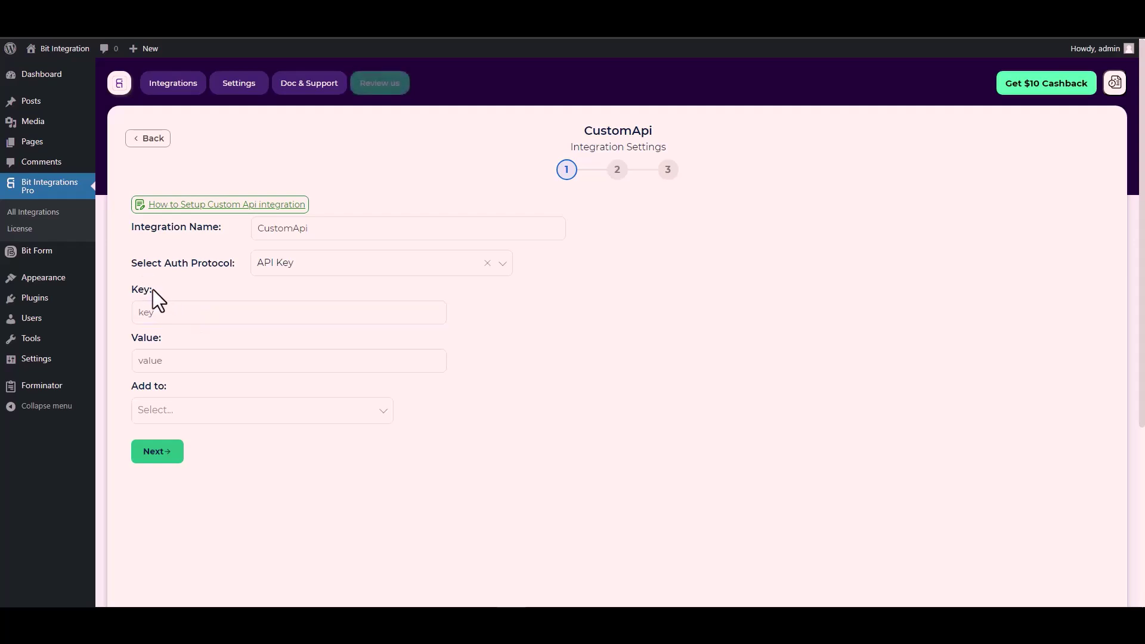
click(185, 307)
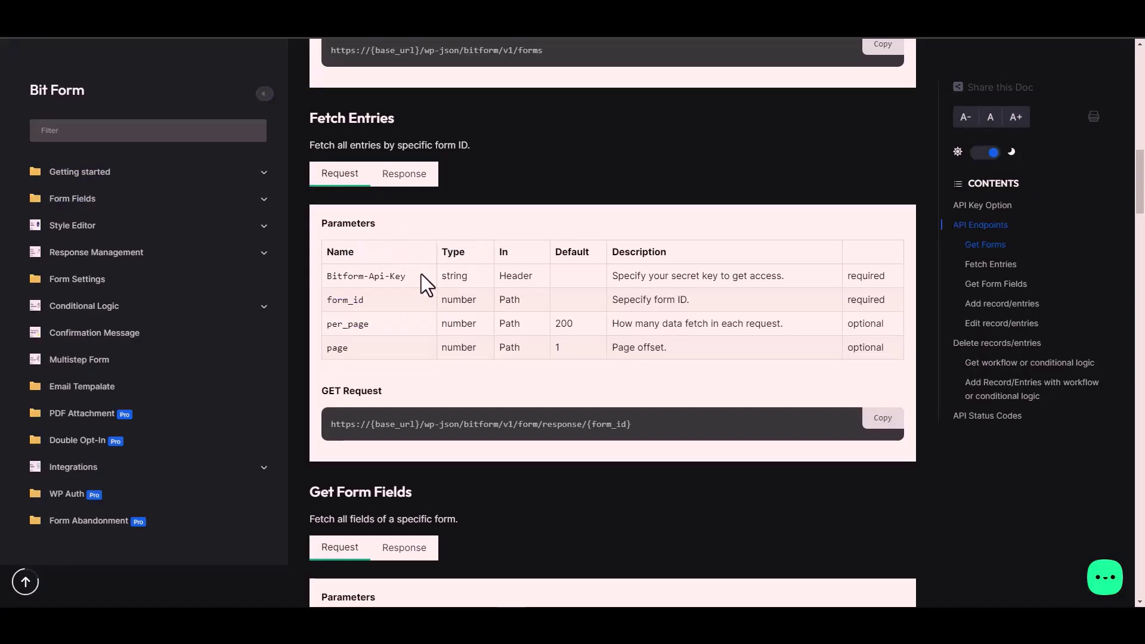
- Take the Bitform-Api-Key header name from the docs and paste it into the Key field
triple_click(387, 277)
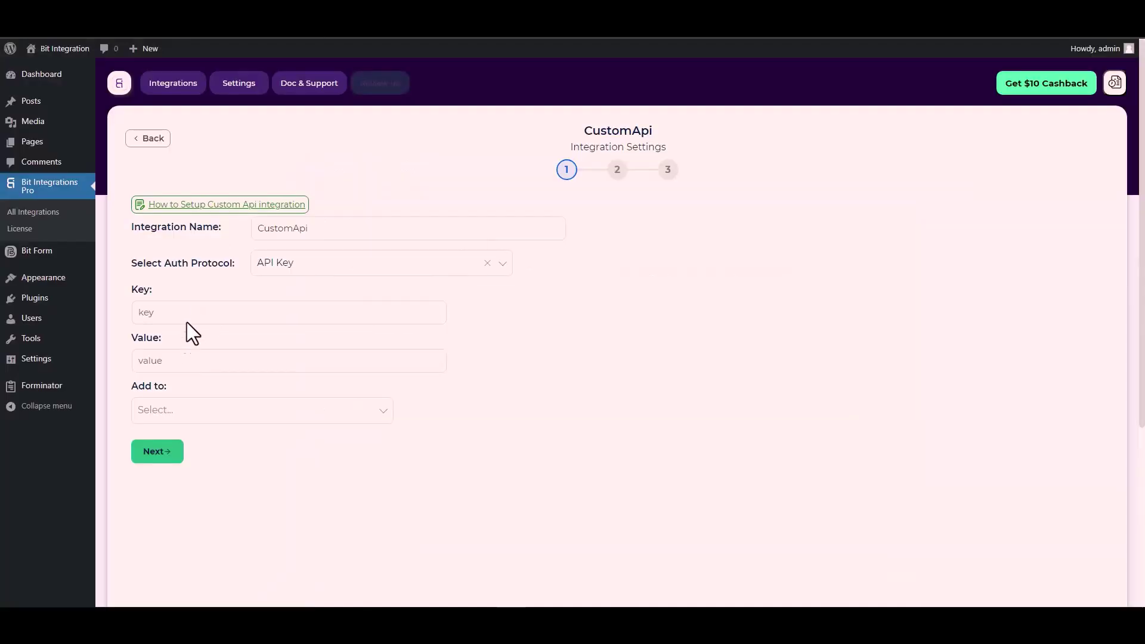
key(ctrl+v)
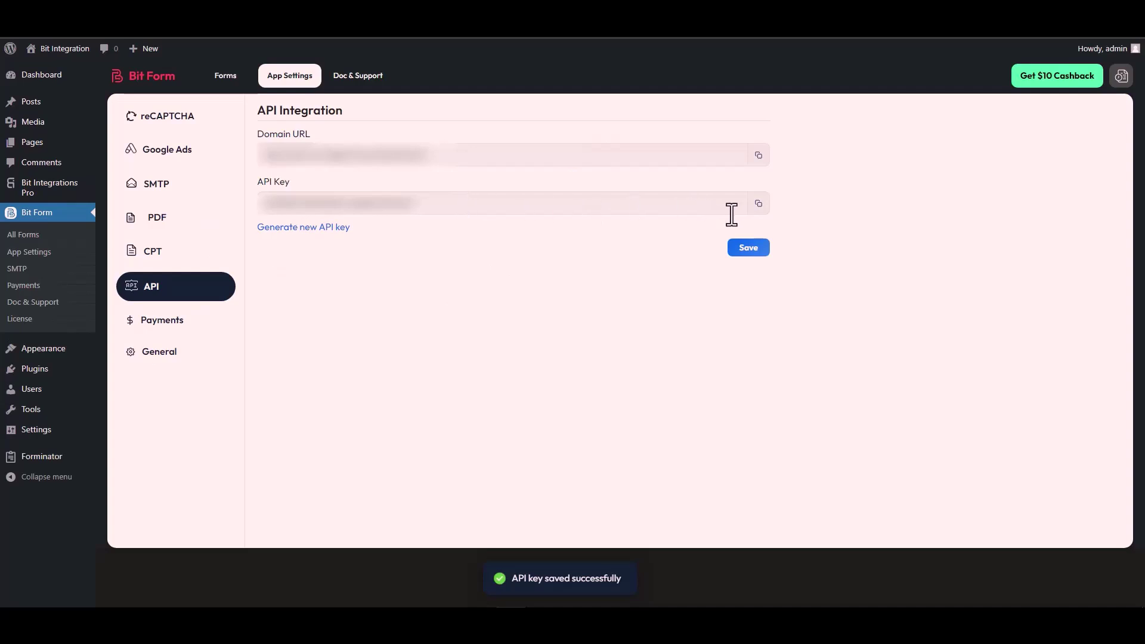
- Copy the site's API key from Bit Form's API settings
click(758, 205)
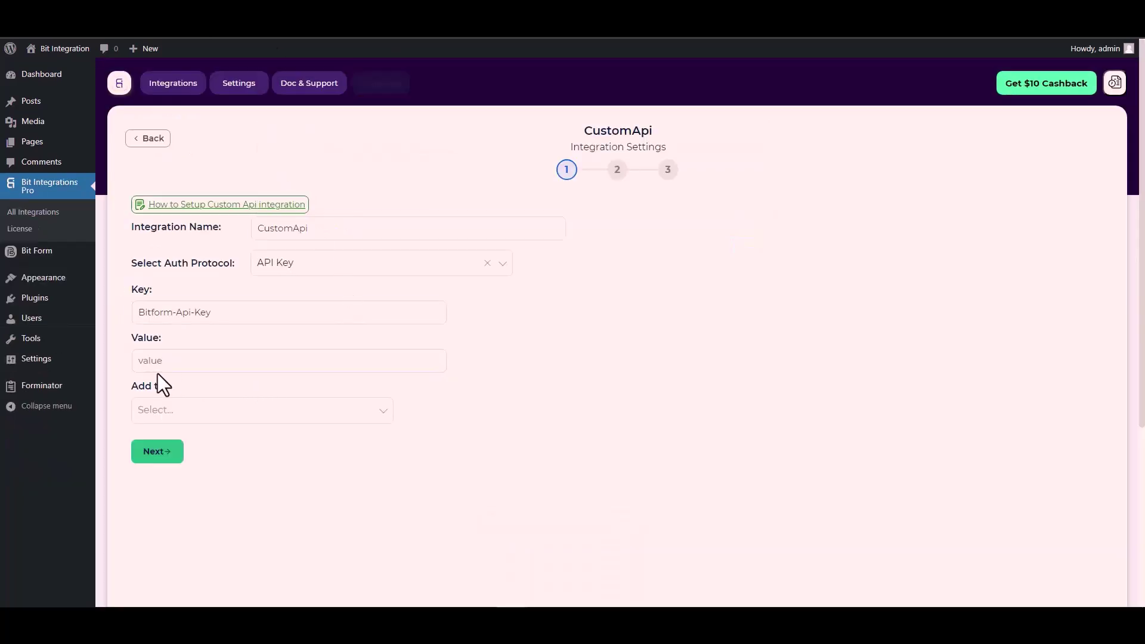
- Paste the API key as Value, add it to the Header, and advance to step 2
click(161, 362)
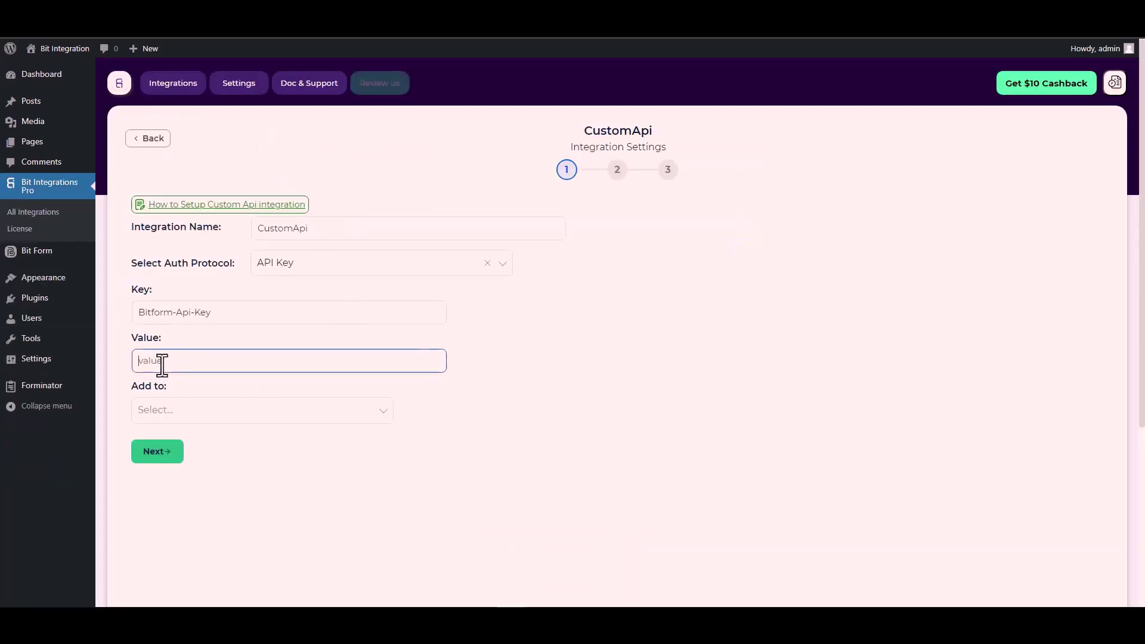
key(ctrl+v)
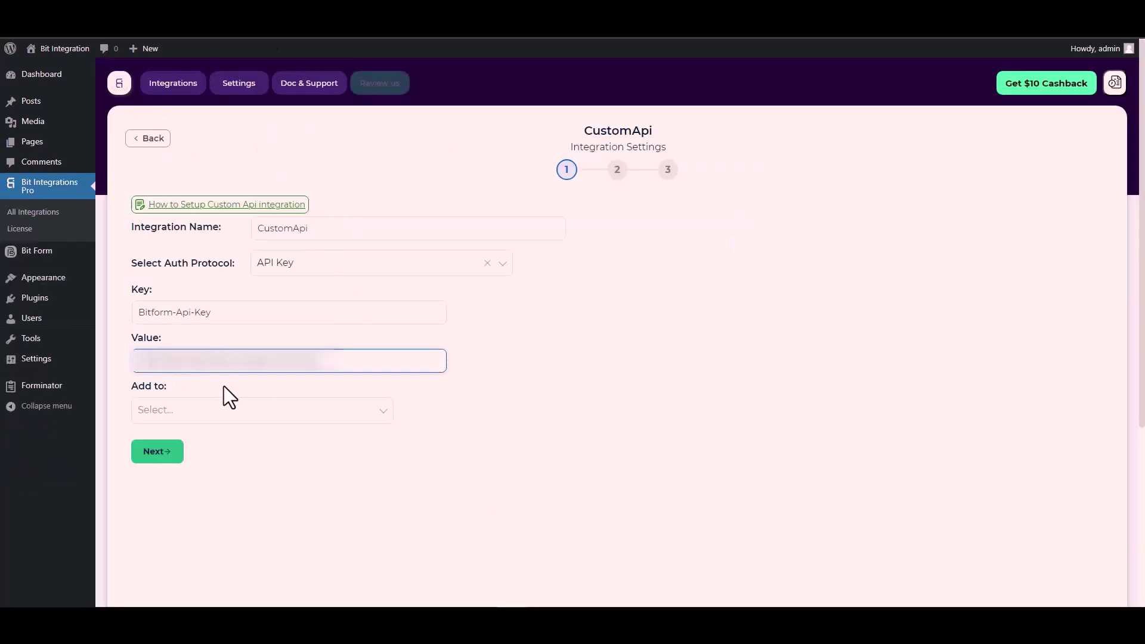
click(184, 410)
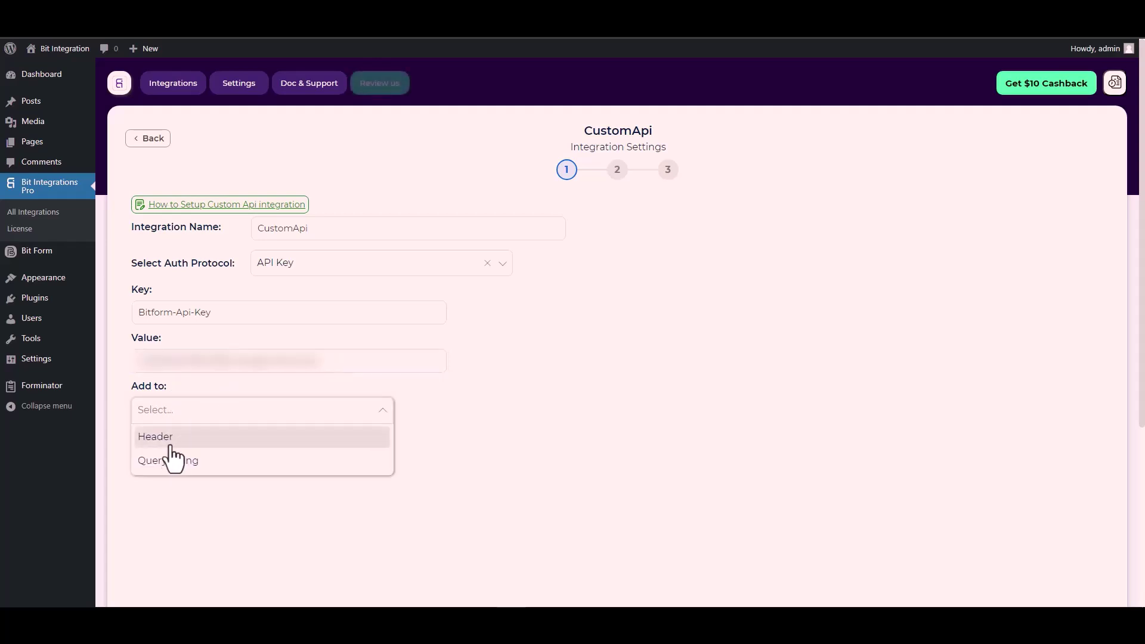
click(566, 426)
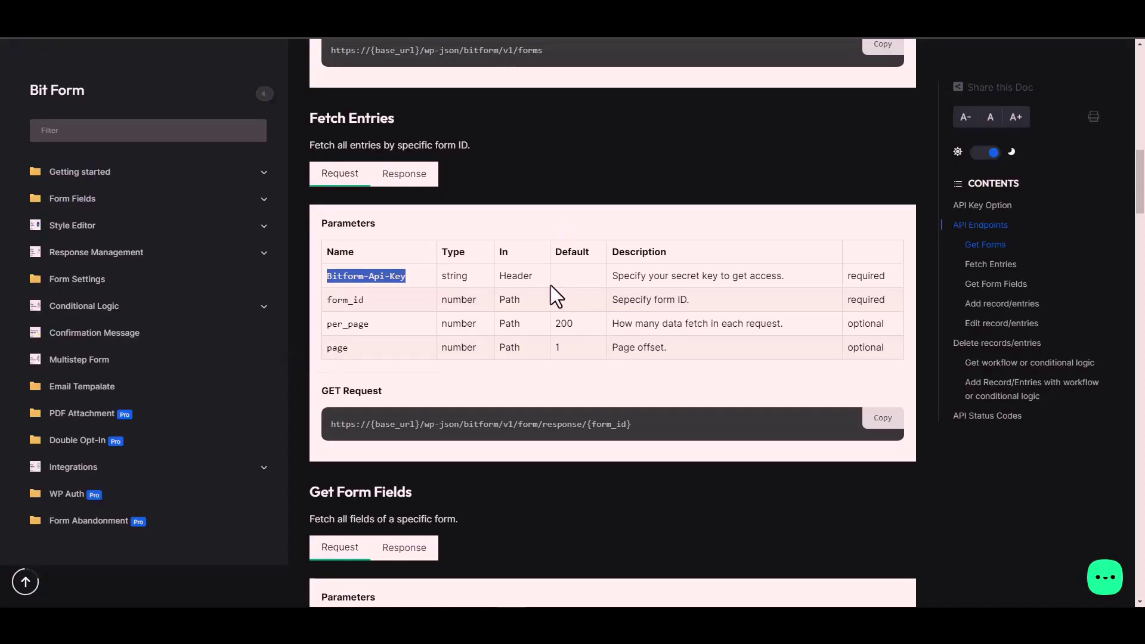
double_click(516, 276)
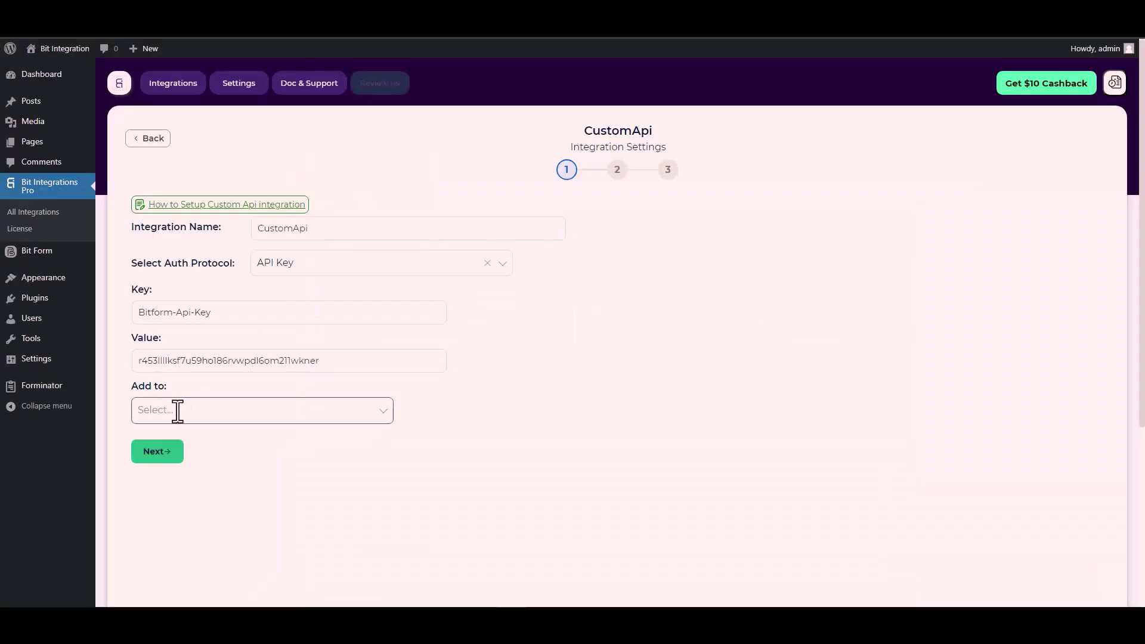
click(275, 409)
click(296, 410)
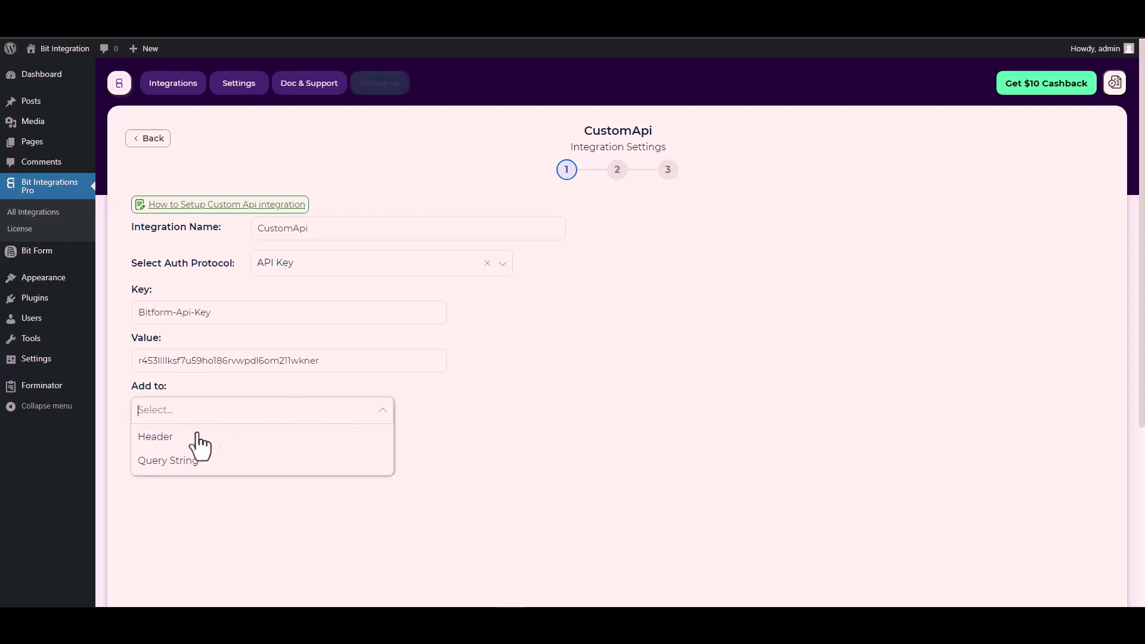
click(173, 437)
click(158, 455)
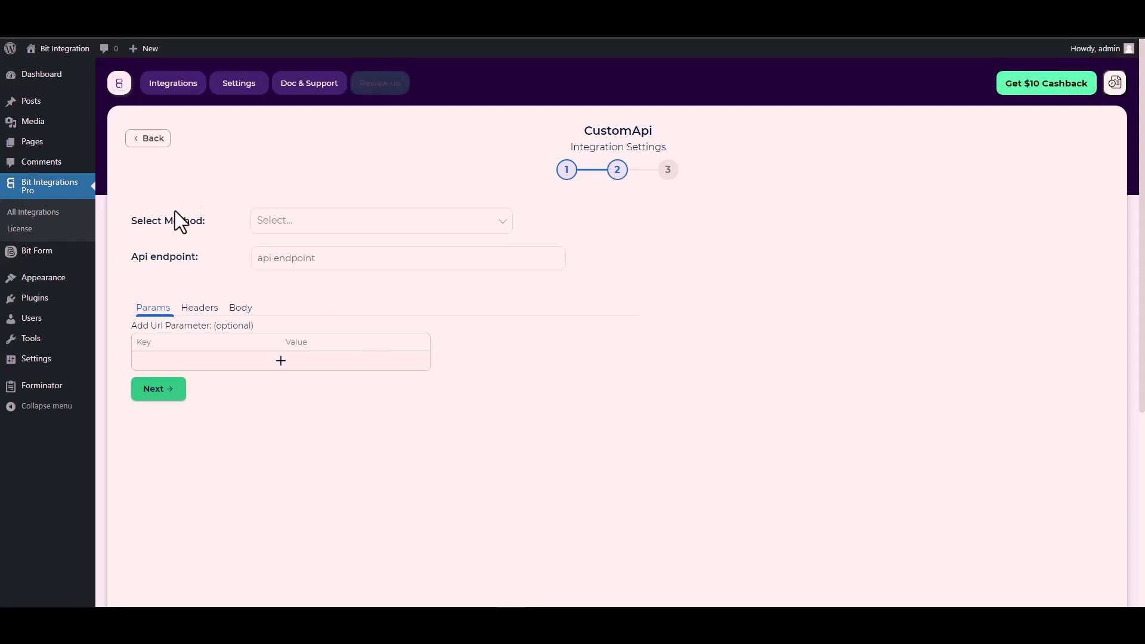
- Set the request method to POST
click(297, 224)
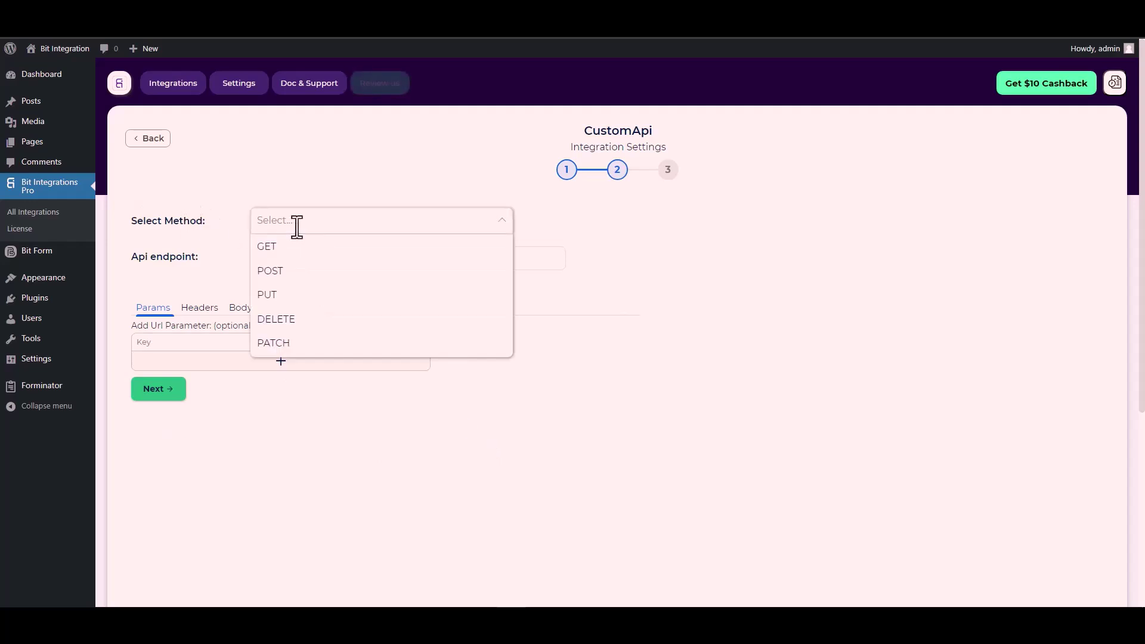
click(294, 272)
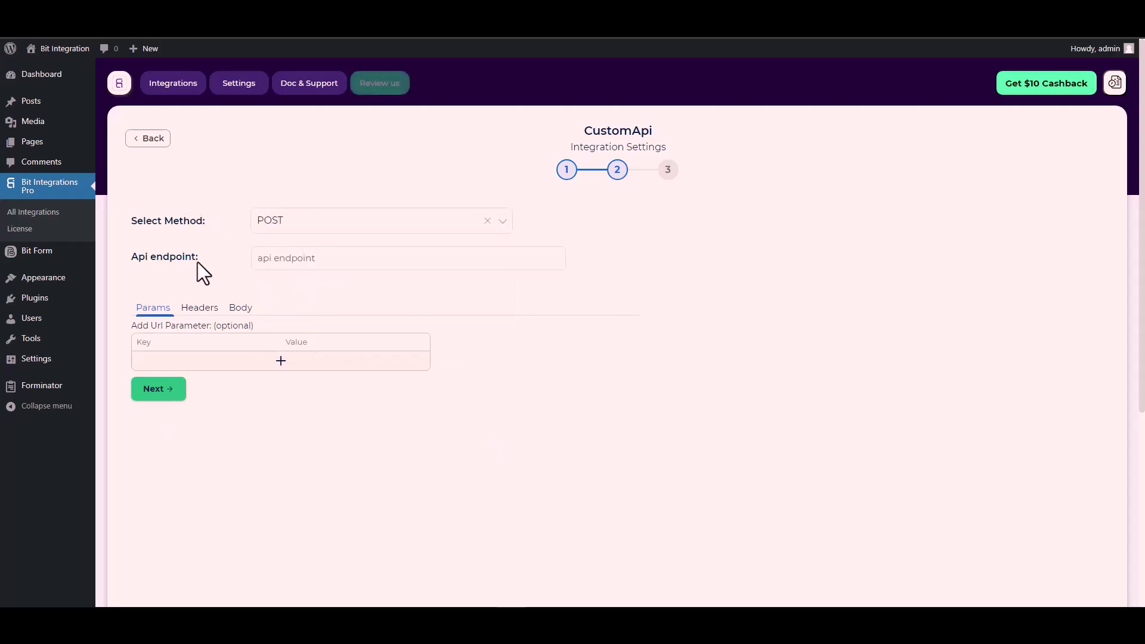
scroll(206, 245, down, 1)
click(285, 199)
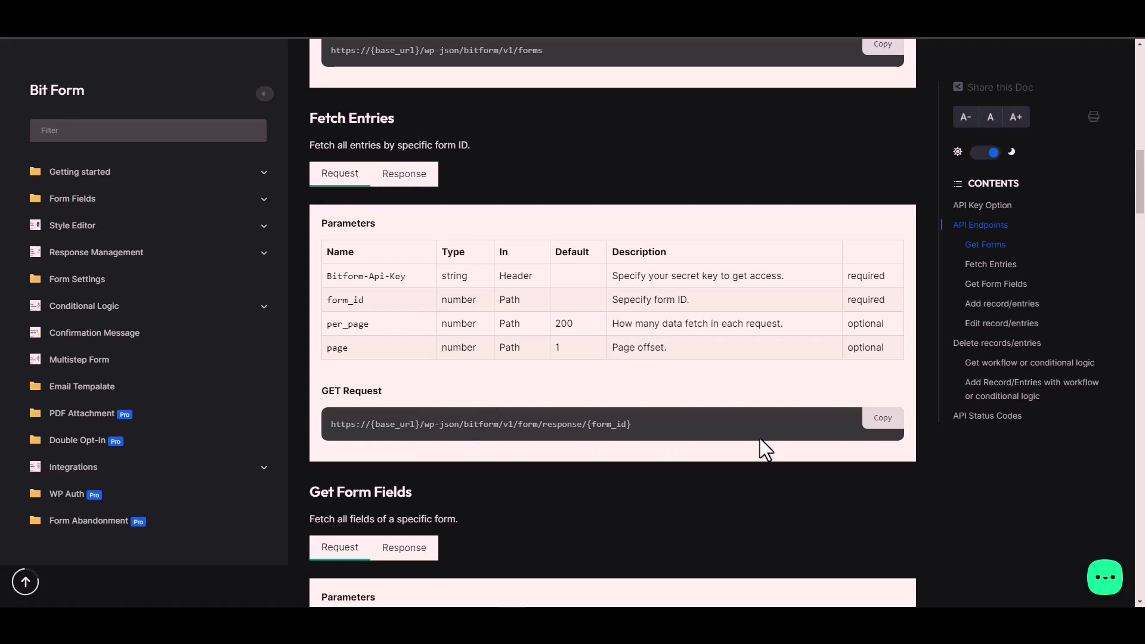
click(882, 421)
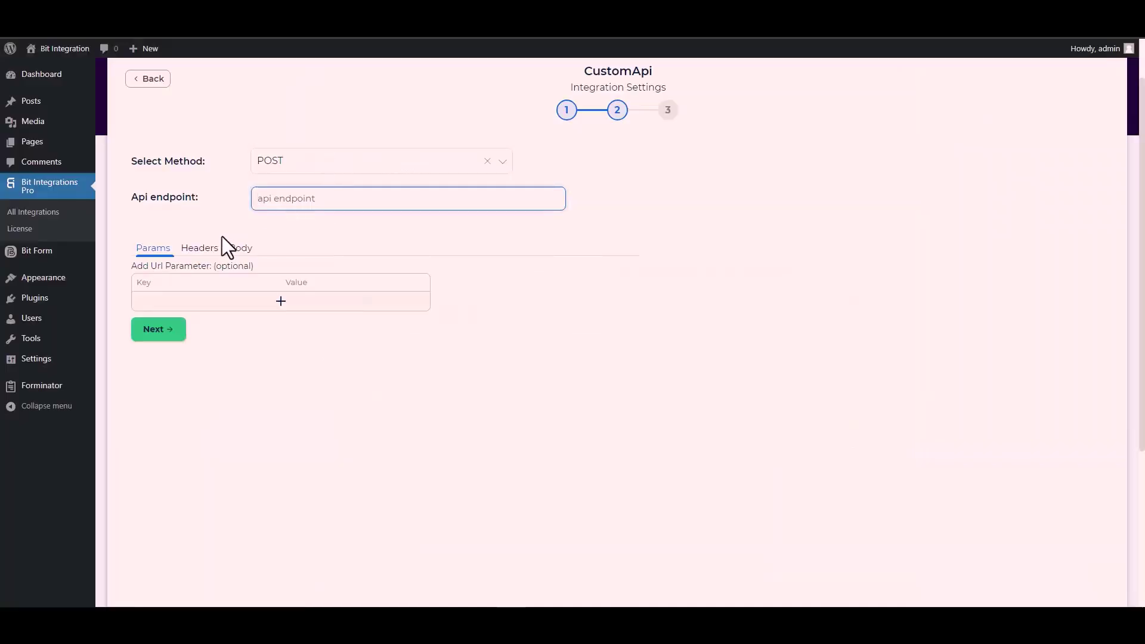
click(297, 200)
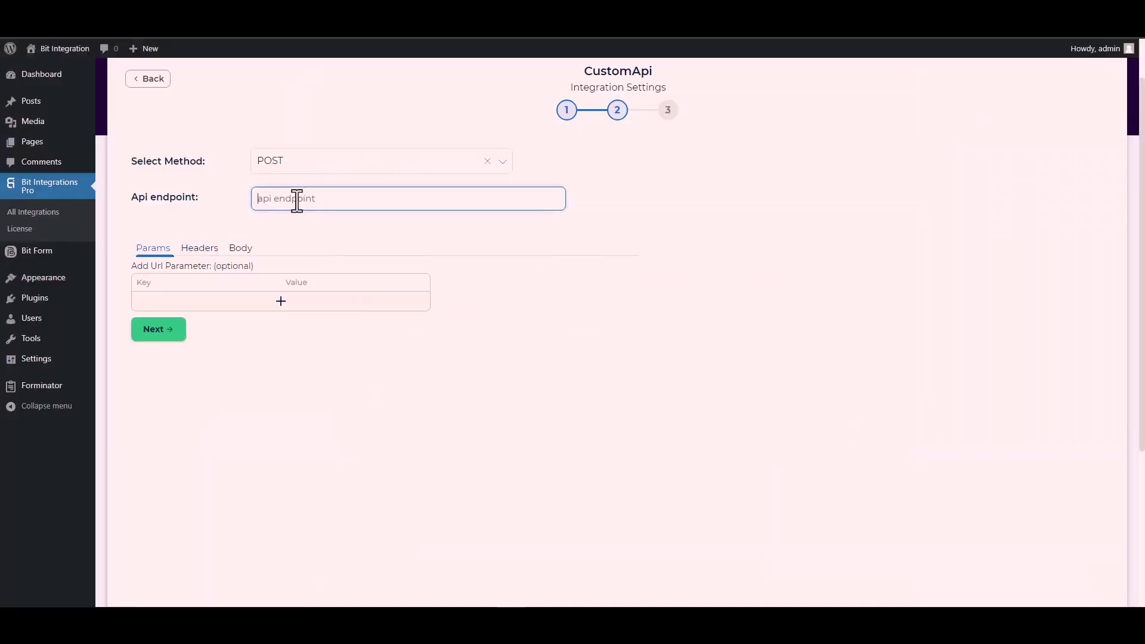
key(ctrl+v)
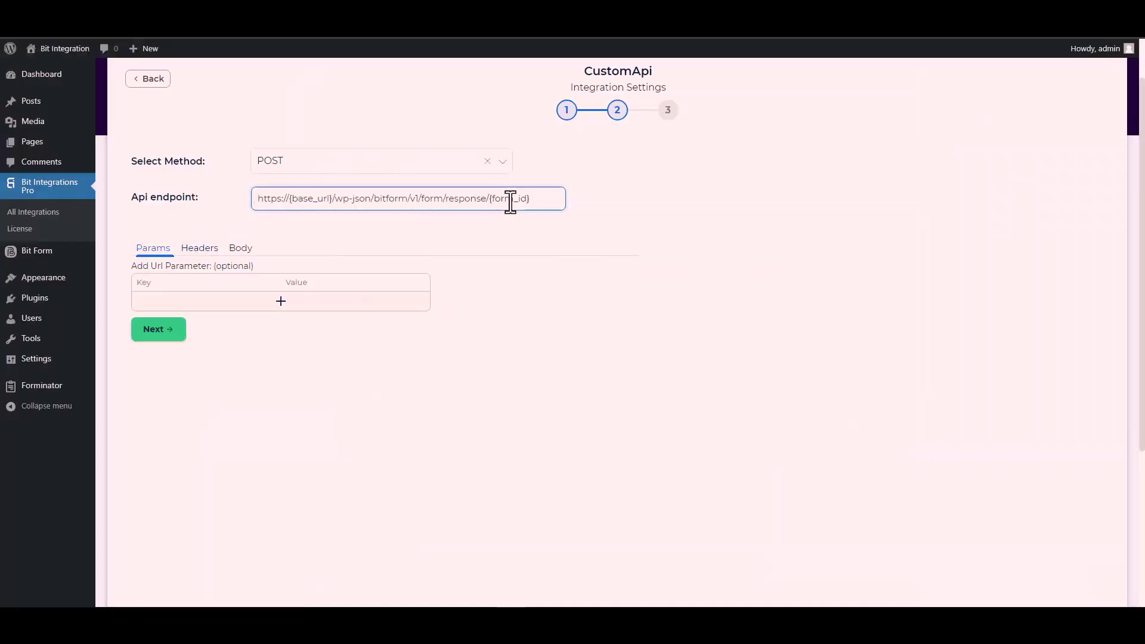
drag(529, 199, 491, 199)
key(ctrl+Tab)
- Copy the Contact Form's id, 1, from its shortcode in the forms list
double_click(490, 182)
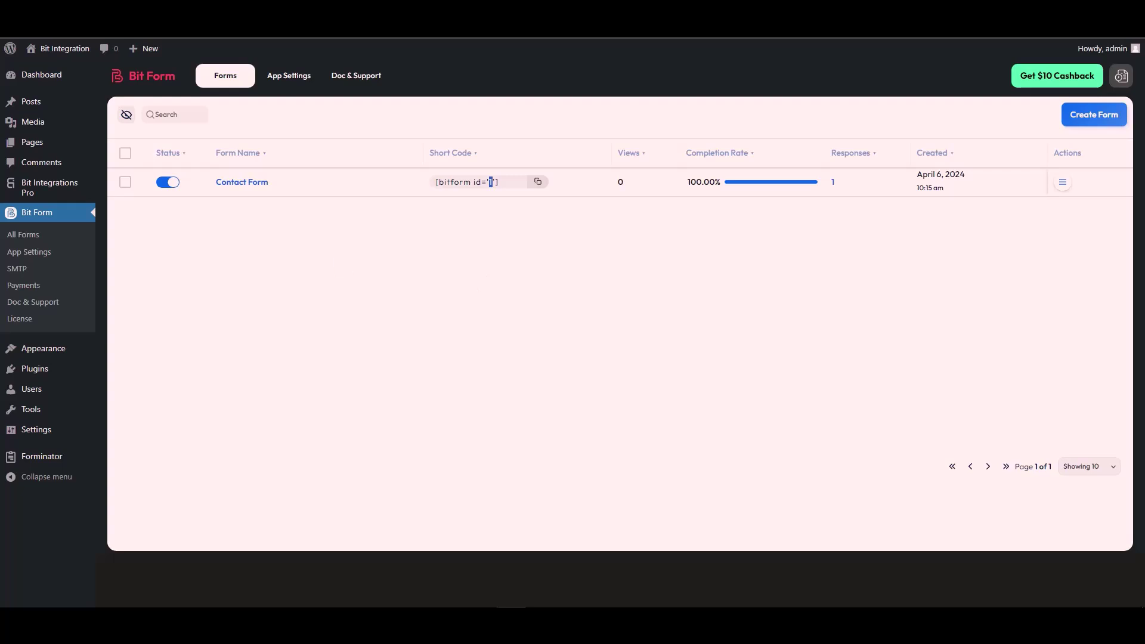
key(ctrl+Tab)
key(BackSpace)
key(BackSpace)
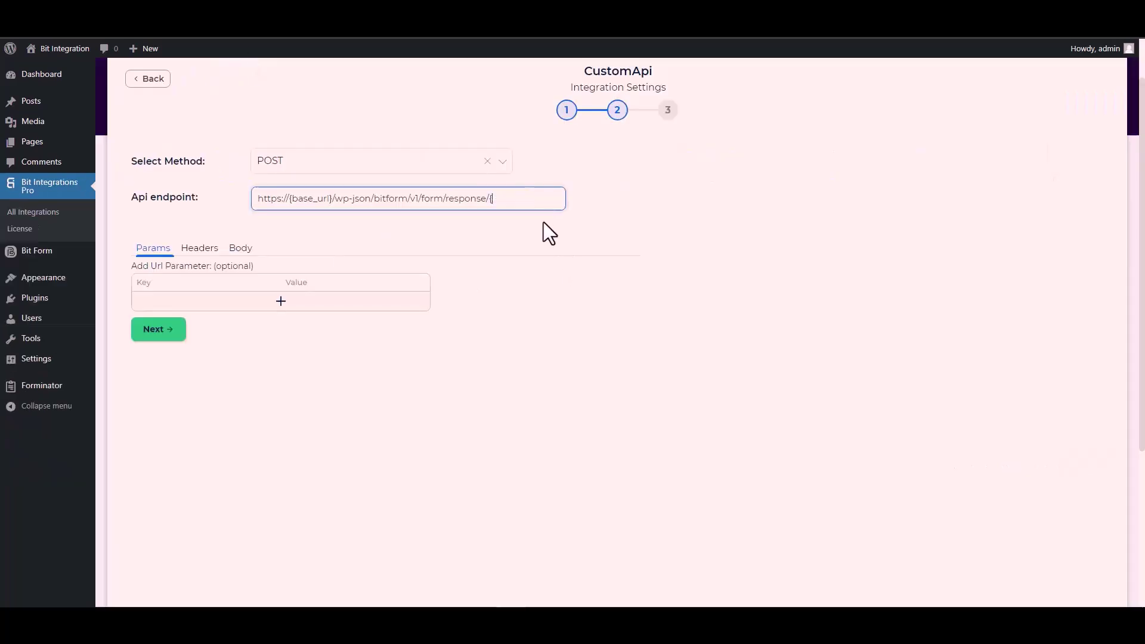
text(1)
drag(334, 198, 289, 199)
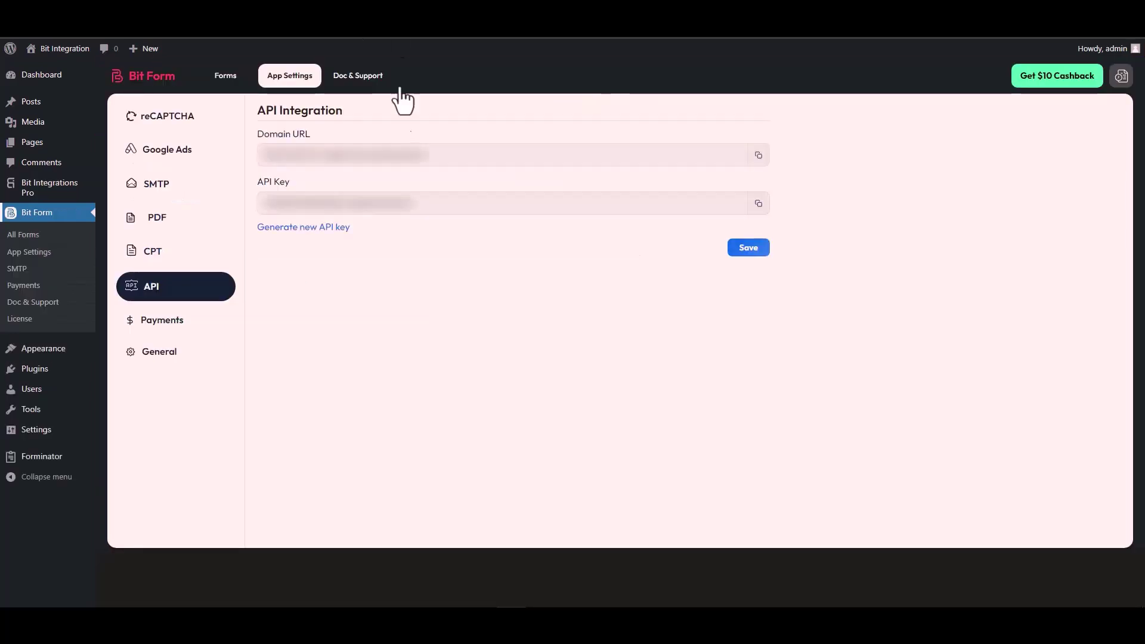
triple_click(321, 156)
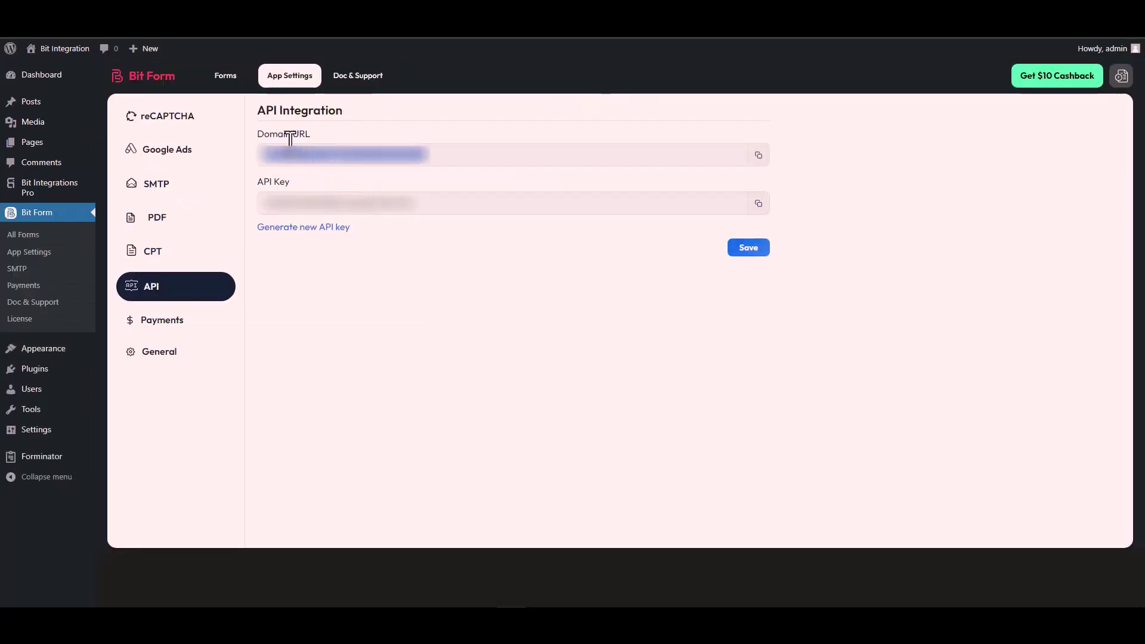
click(760, 156)
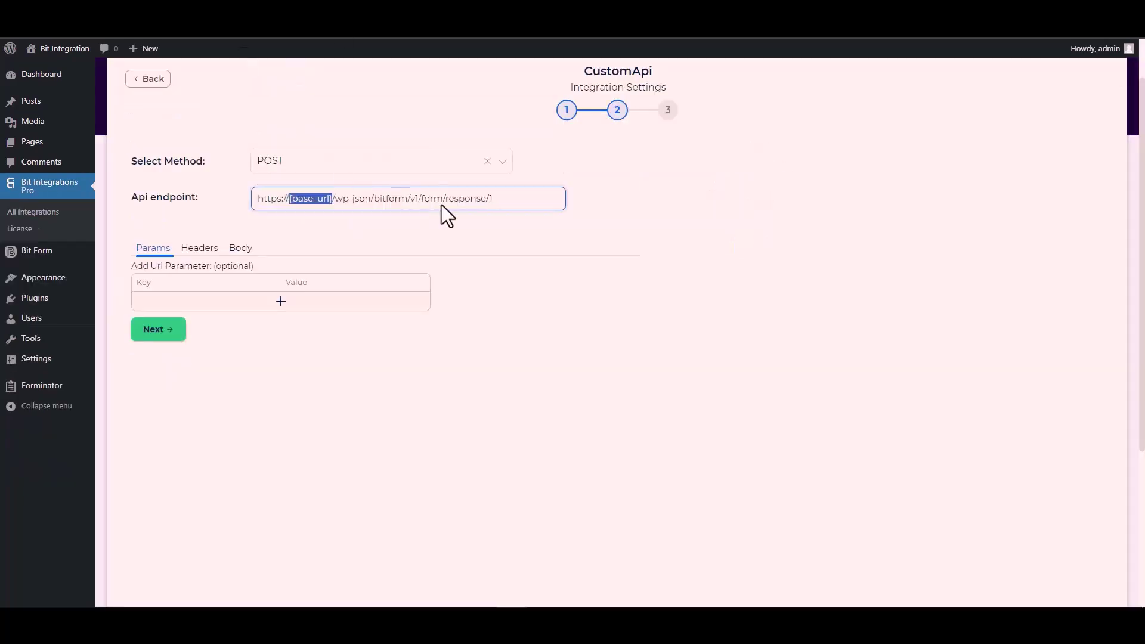
click(330, 196)
drag(332, 197, 263, 210)
key(ctrl+v)
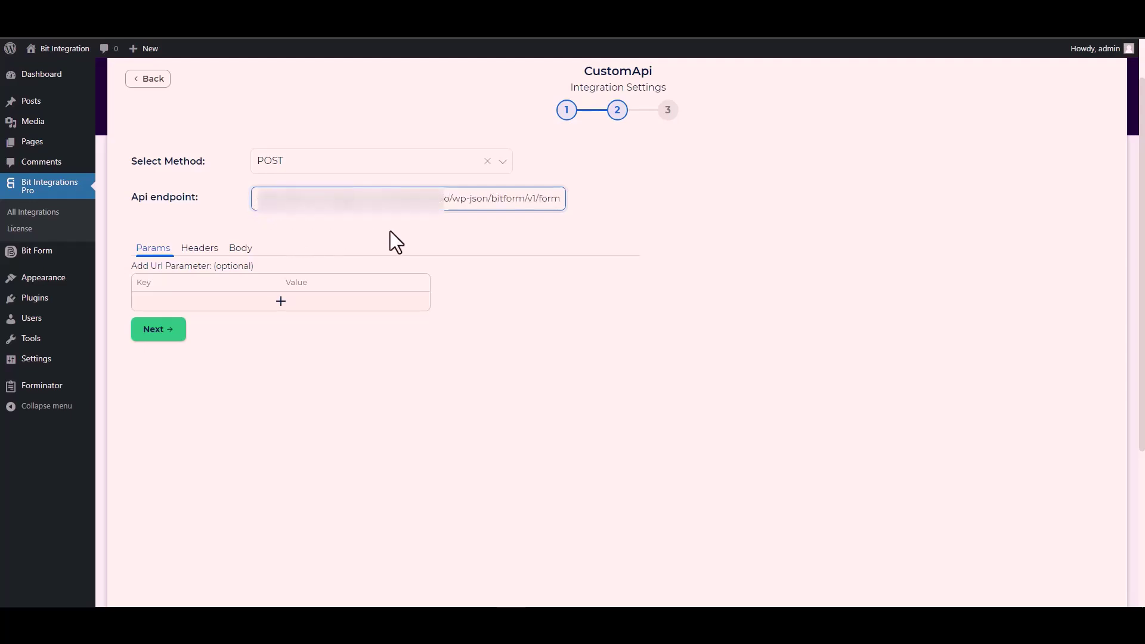
click(391, 232)
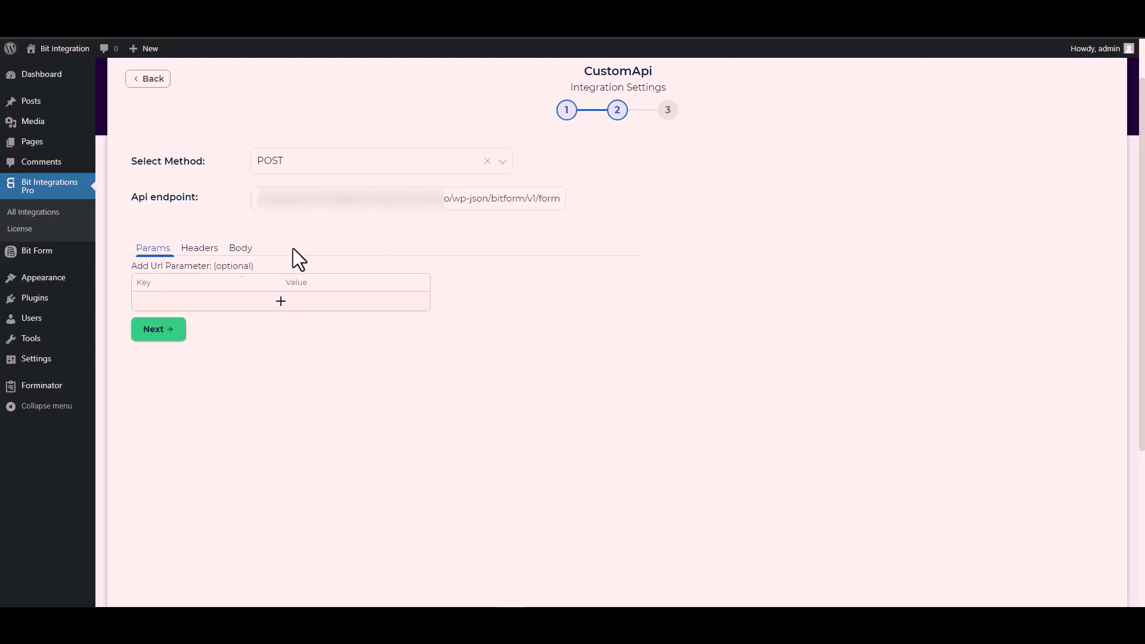
- On the Body tab, enable Send All Data with Content-Type application/x-www-form-urlencoded
click(243, 251)
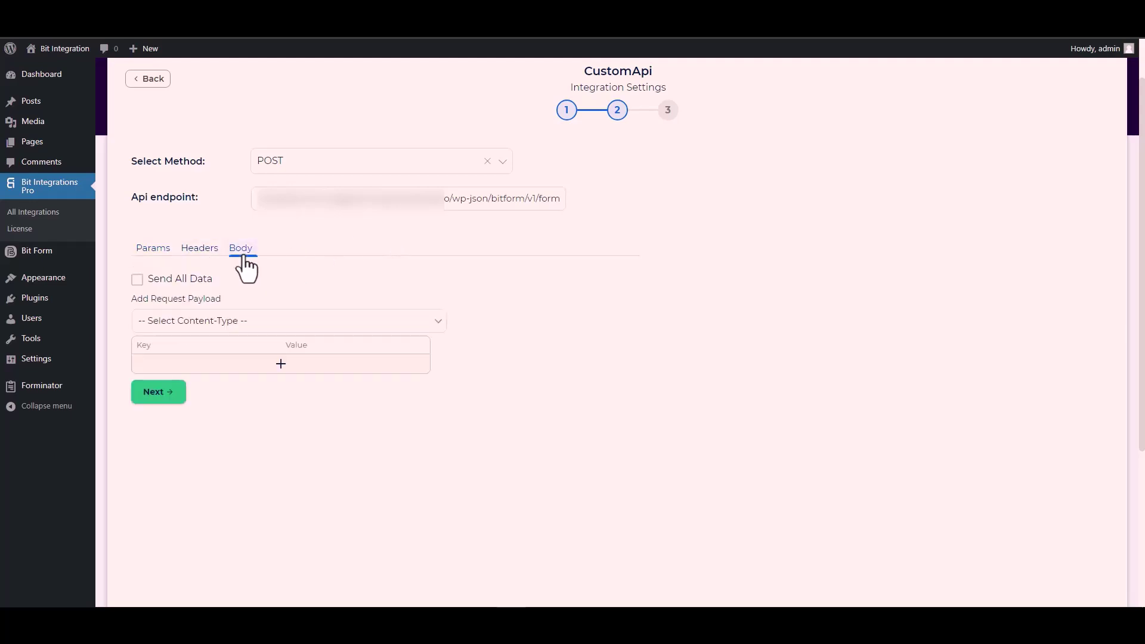
click(160, 280)
scroll(316, 250, down, 3)
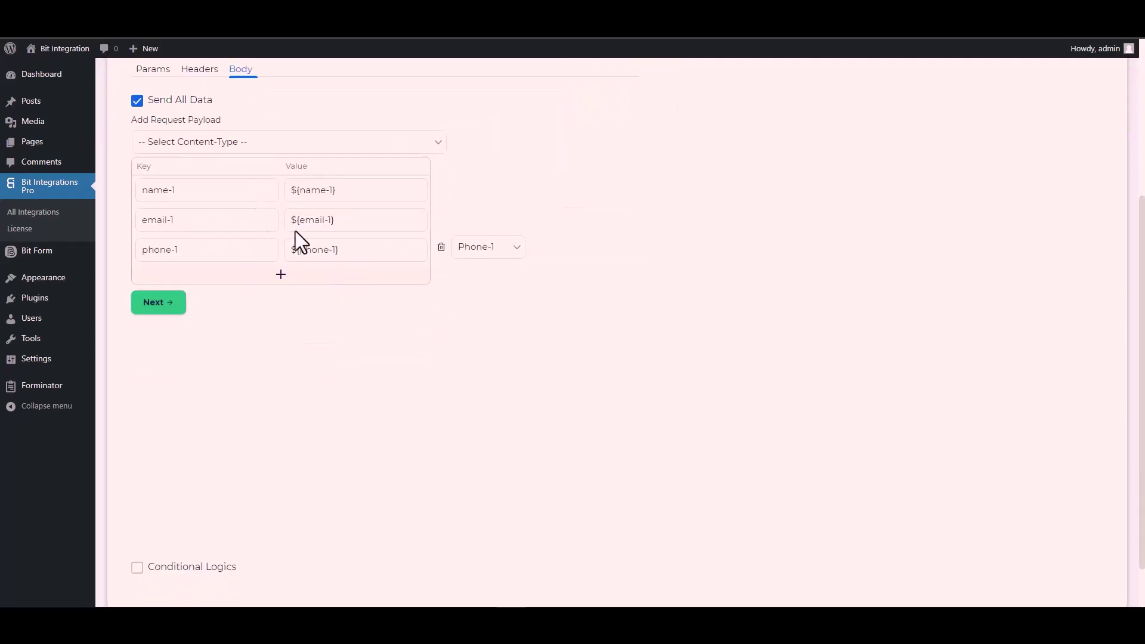
click(221, 142)
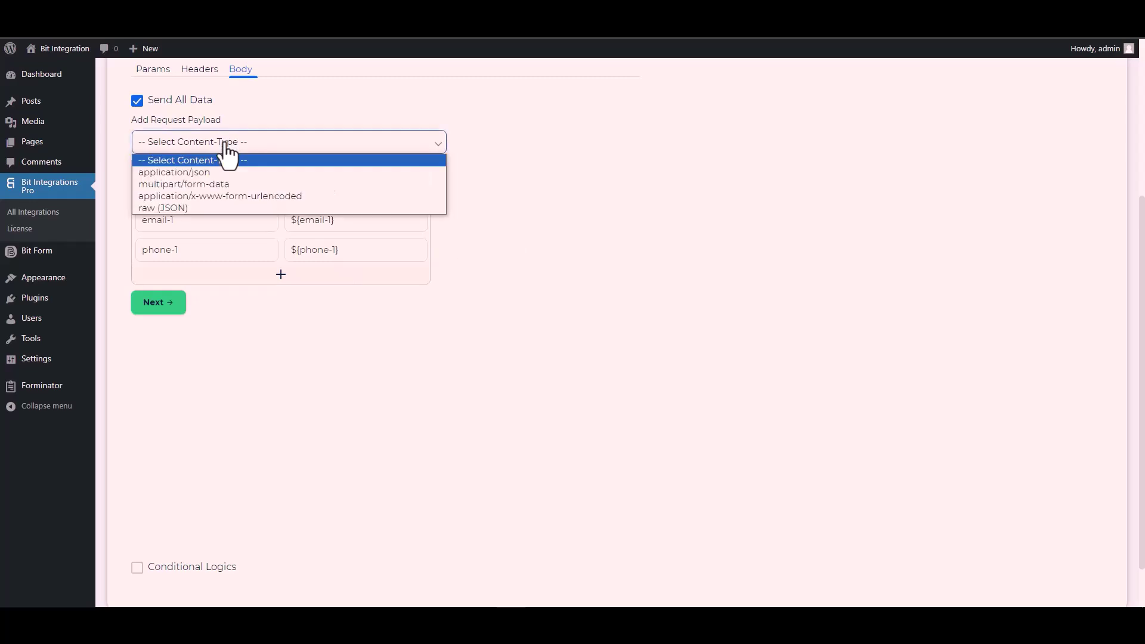
click(262, 194)
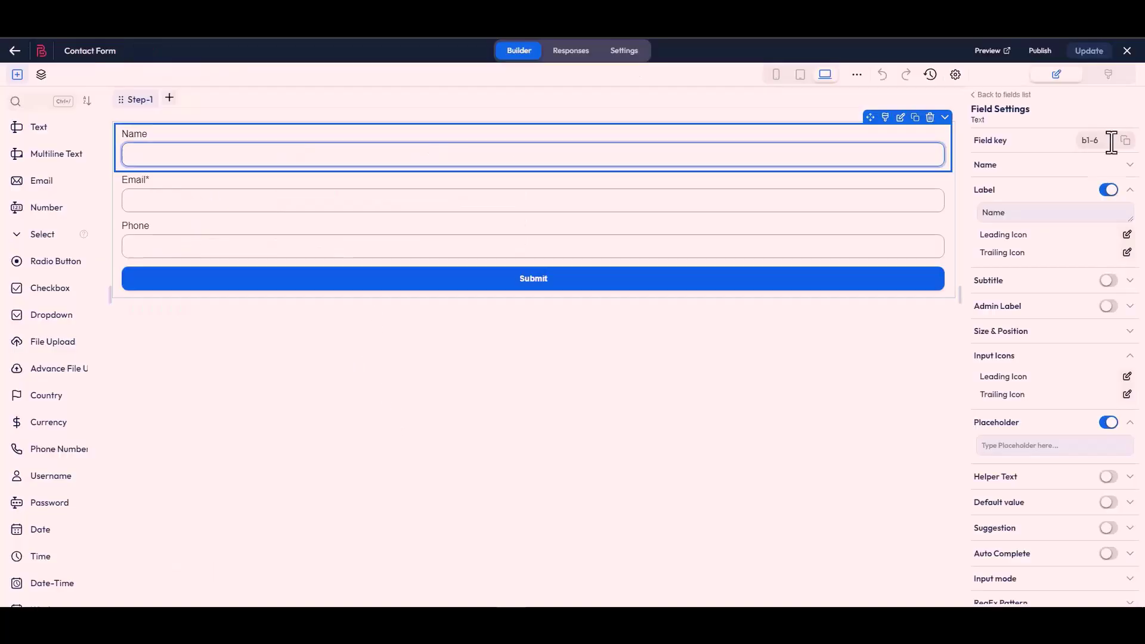
- Replace the body keys name-1 and email-1 with the Bit Form field keys b1-6 and b1-4
click(1124, 143)
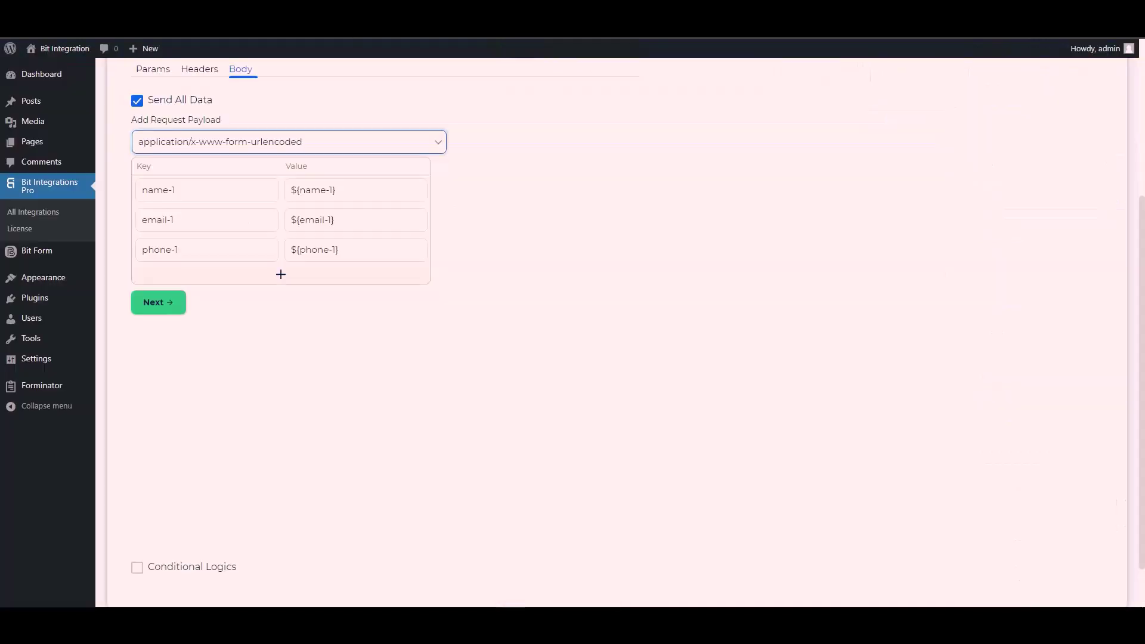
click(196, 190)
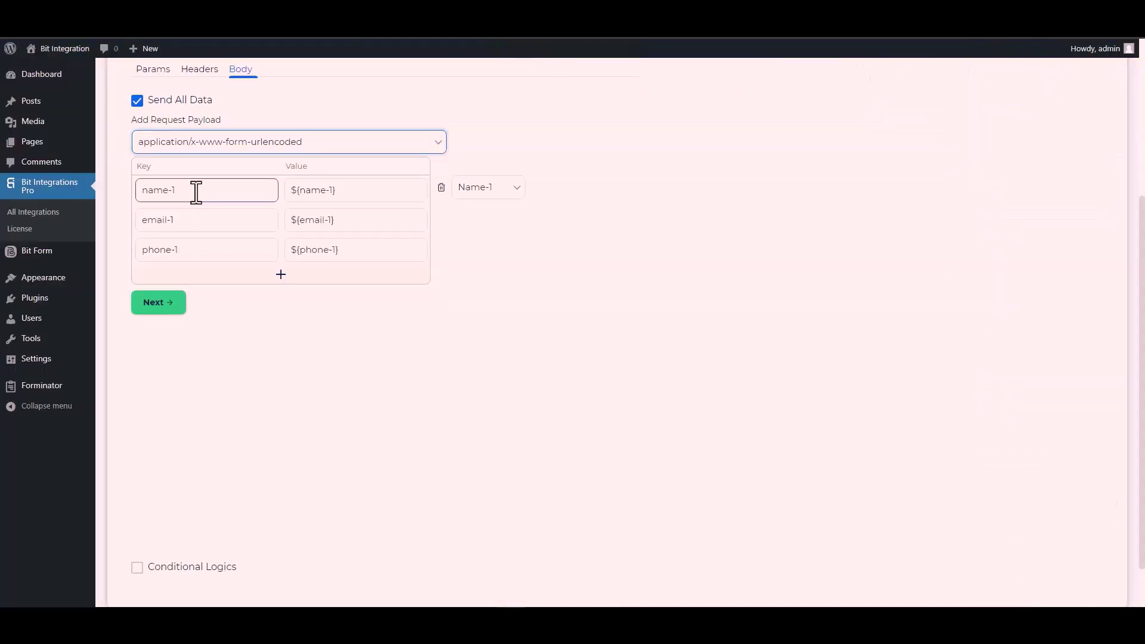
key(ctrl+a)
key(ctrl+v)
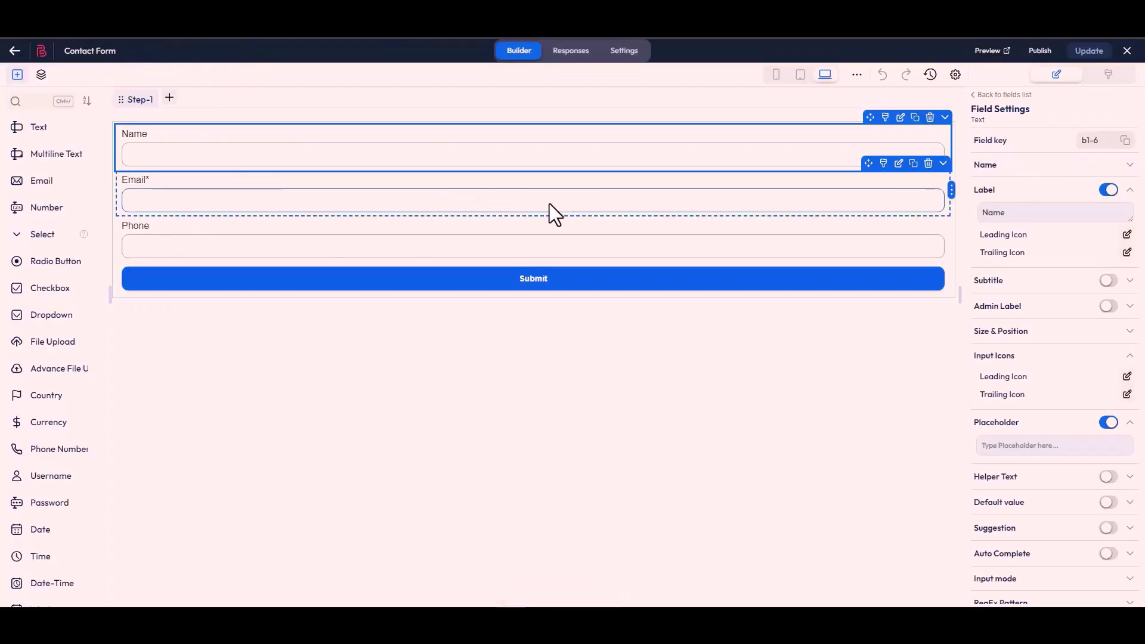
click(554, 214)
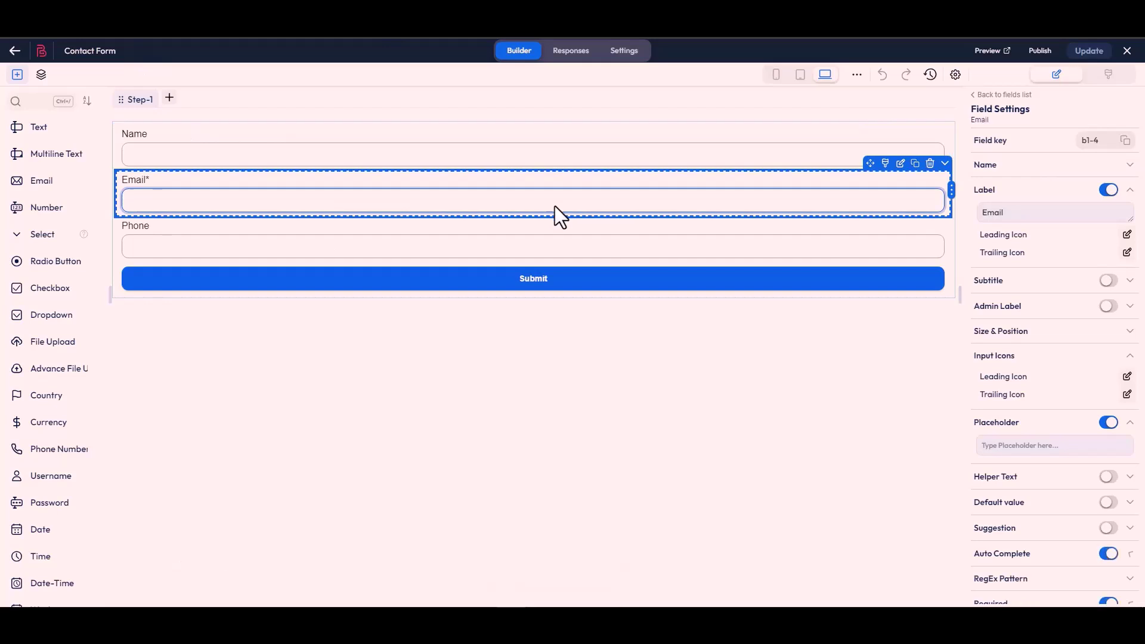
click(1125, 141)
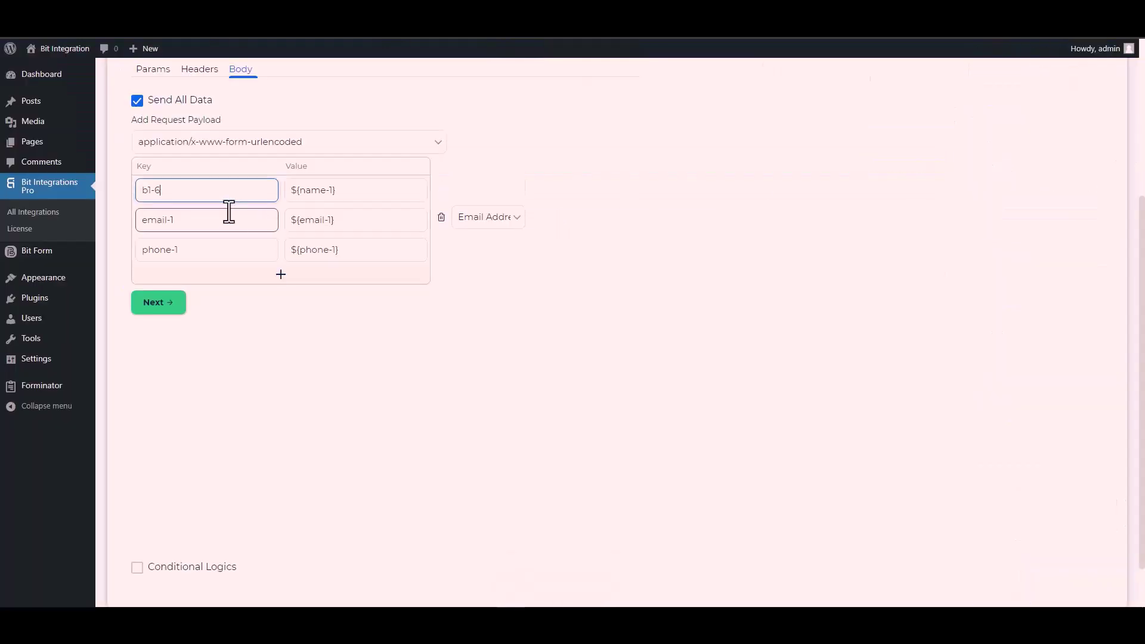
click(194, 221)
key(ctrl+a)
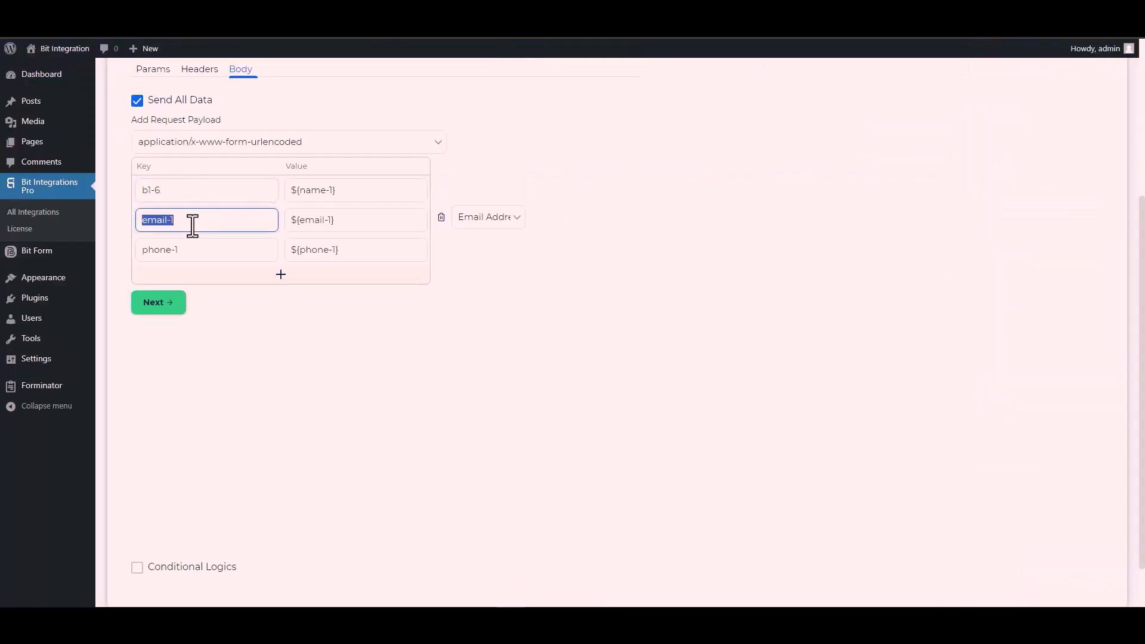
key(ctrl+v)
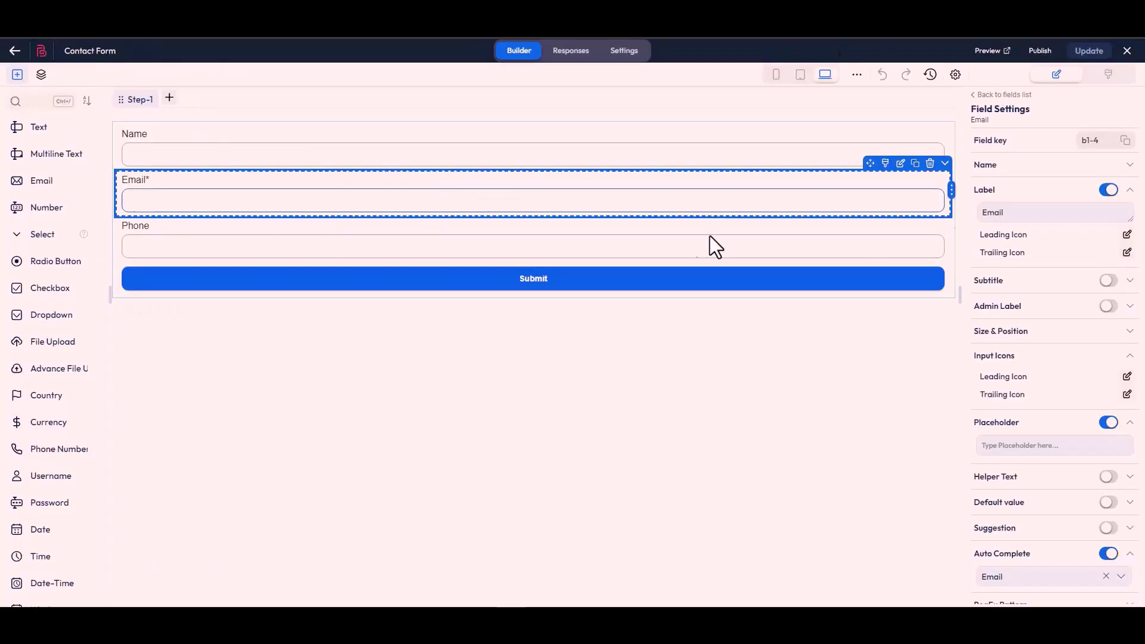
- Replace the phone-1 body key with the Phone field's key b1-7
click(602, 255)
click(1127, 145)
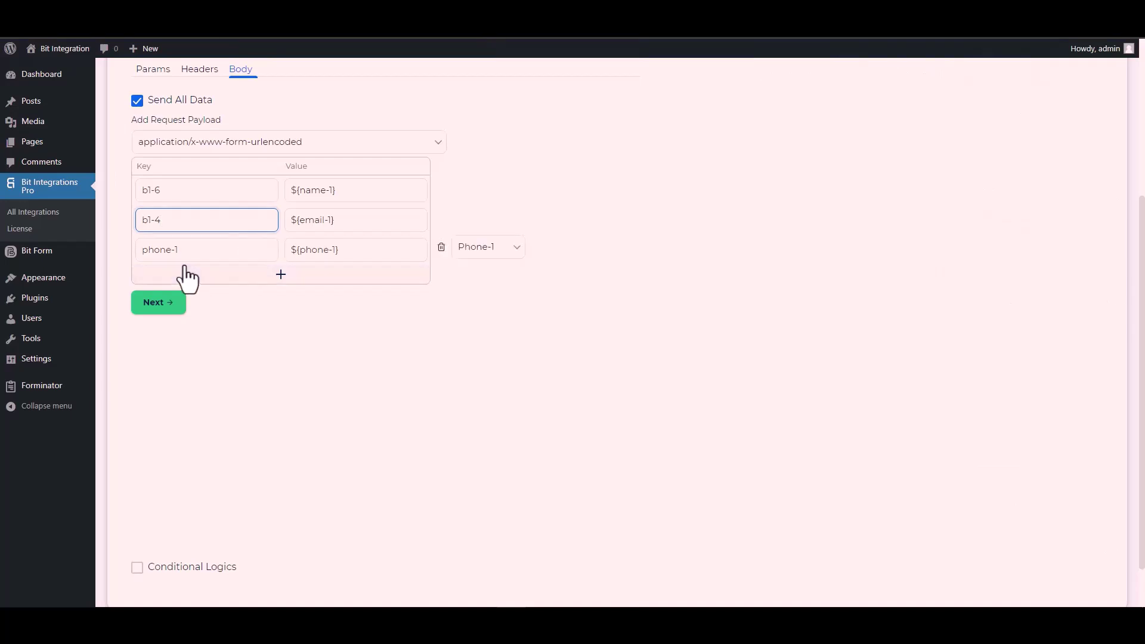
triple_click(189, 258)
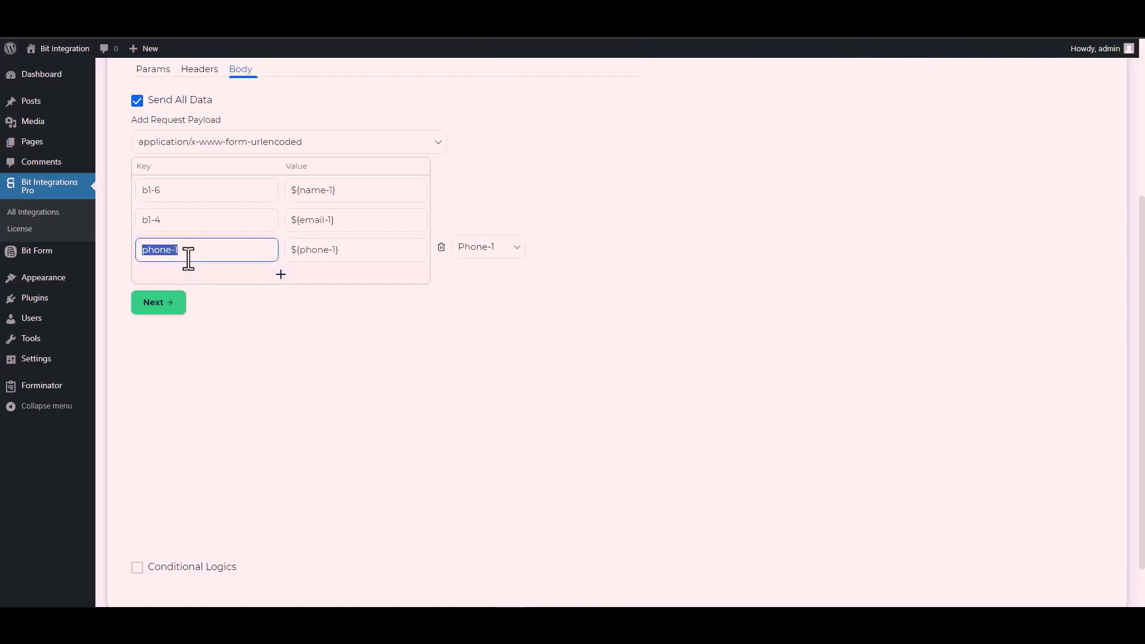
key(ctrl+v)
scroll(138, 526, down, 1)
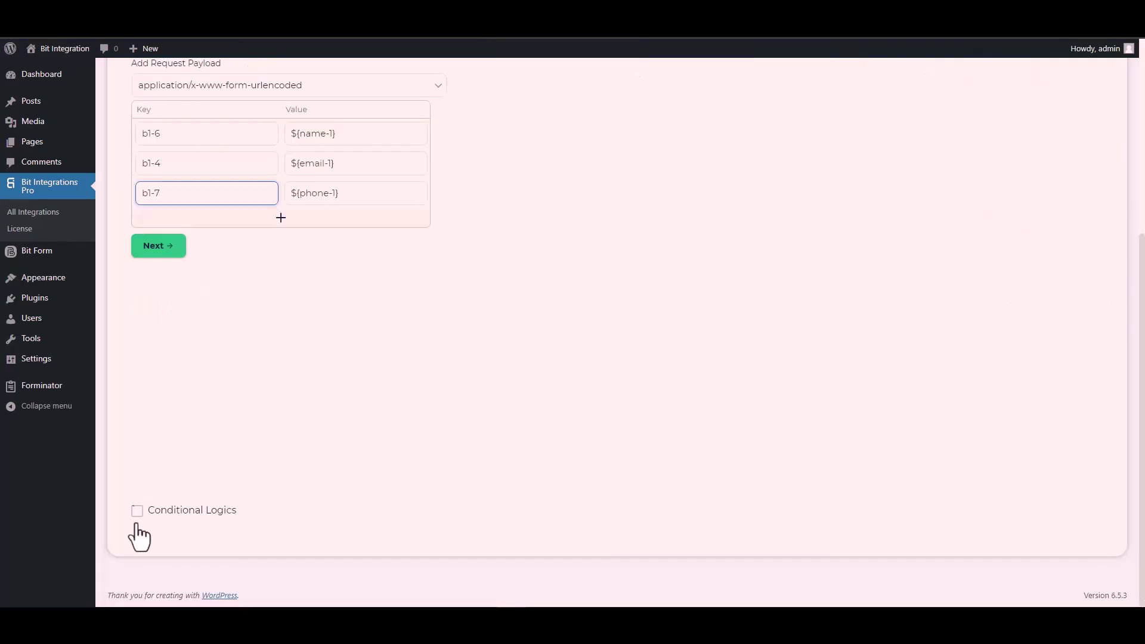
- Leave Conditional Logics off and finish and save the CustomApi integration
click(136, 513)
scroll(225, 434, down, 2)
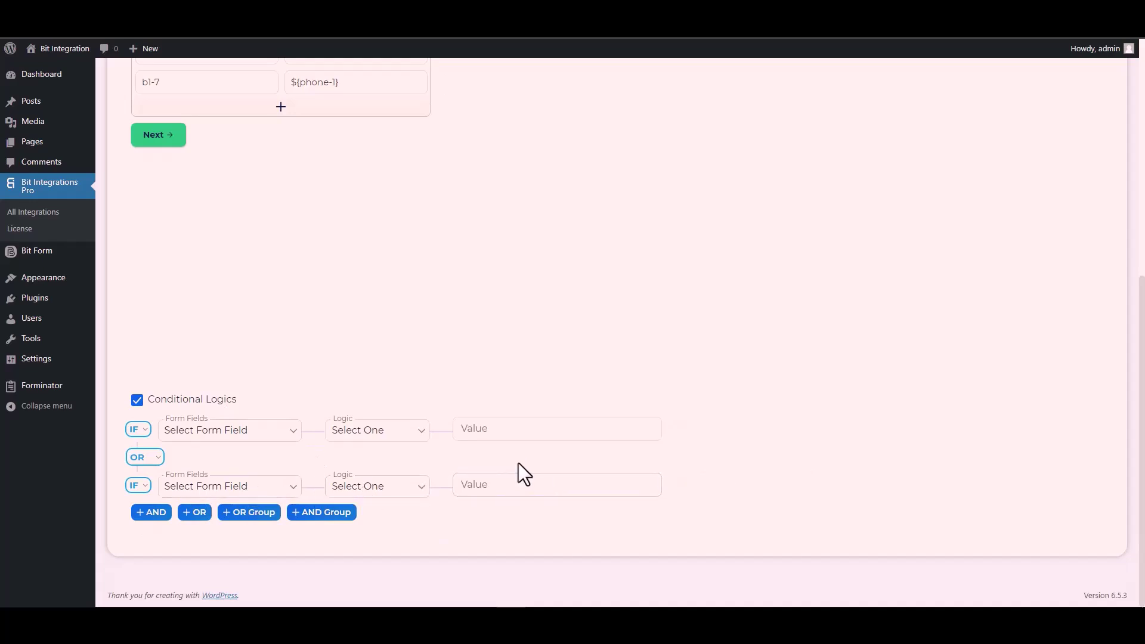
click(136, 400)
scroll(278, 402, up, 5)
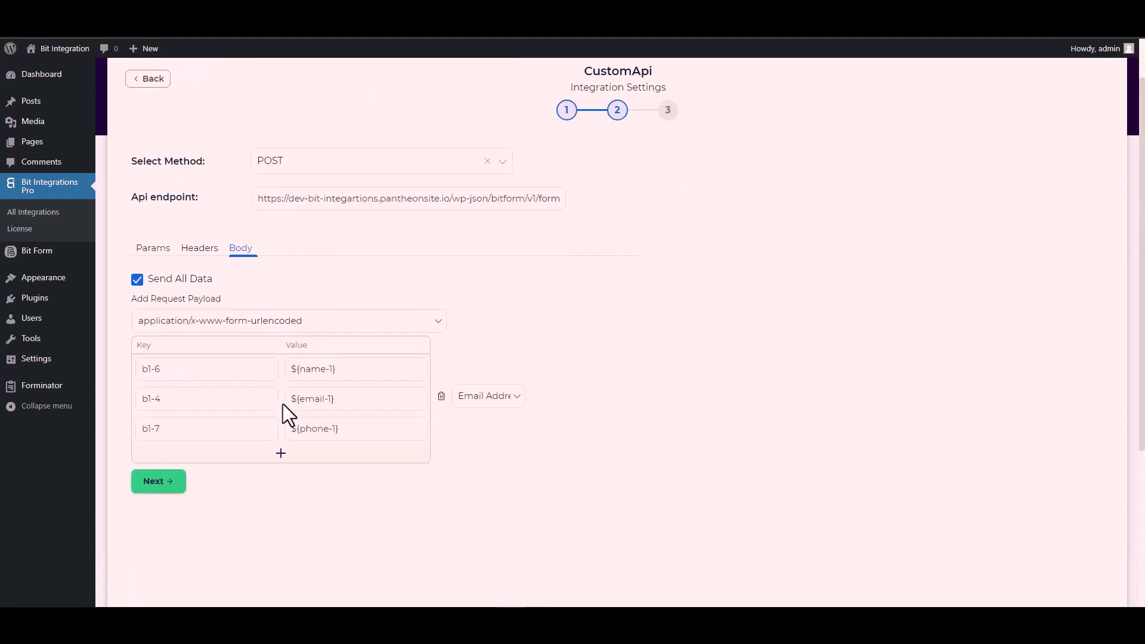
click(166, 489)
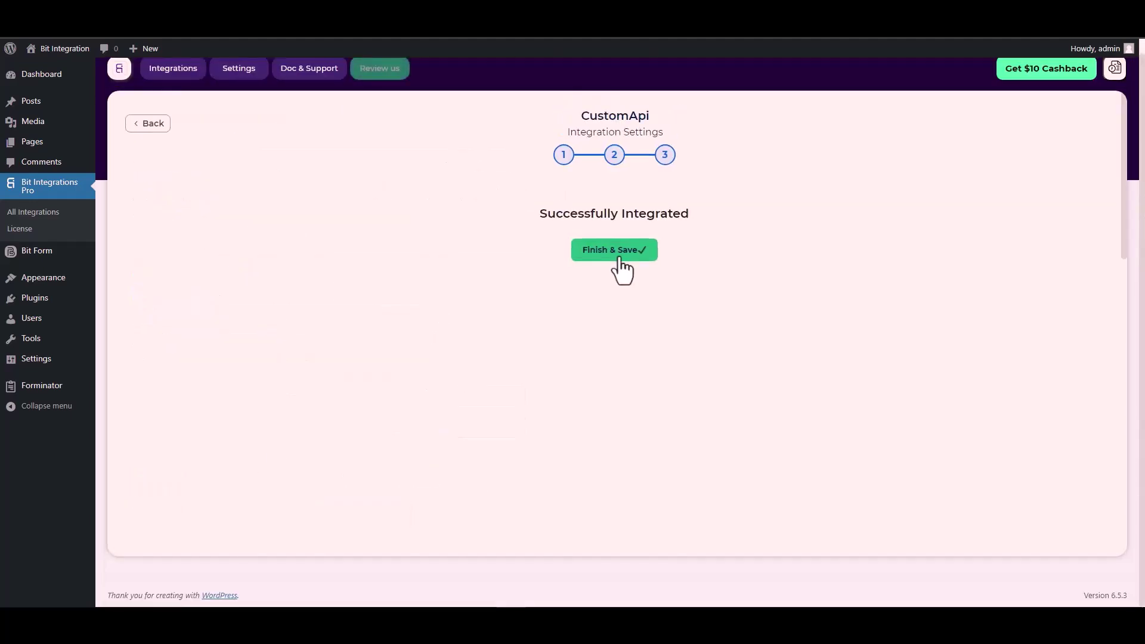
click(619, 260)
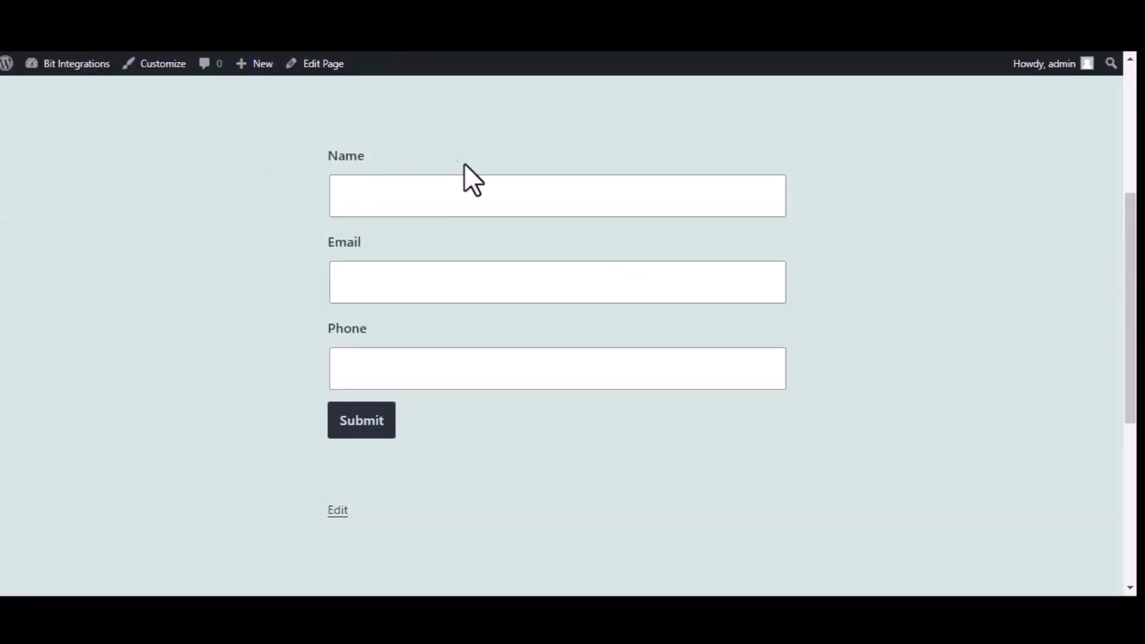
- Submit the contact form with name 'Bit Integrations', a test e-mail address and a phone number
text(Bit)
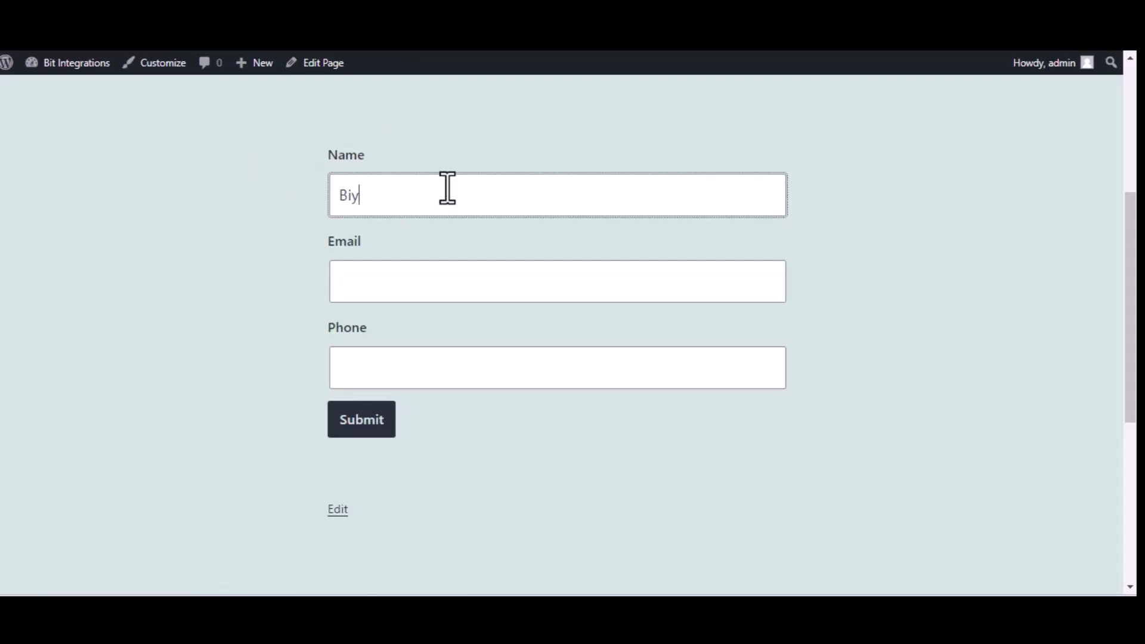
text( Integrations)
click(439, 293)
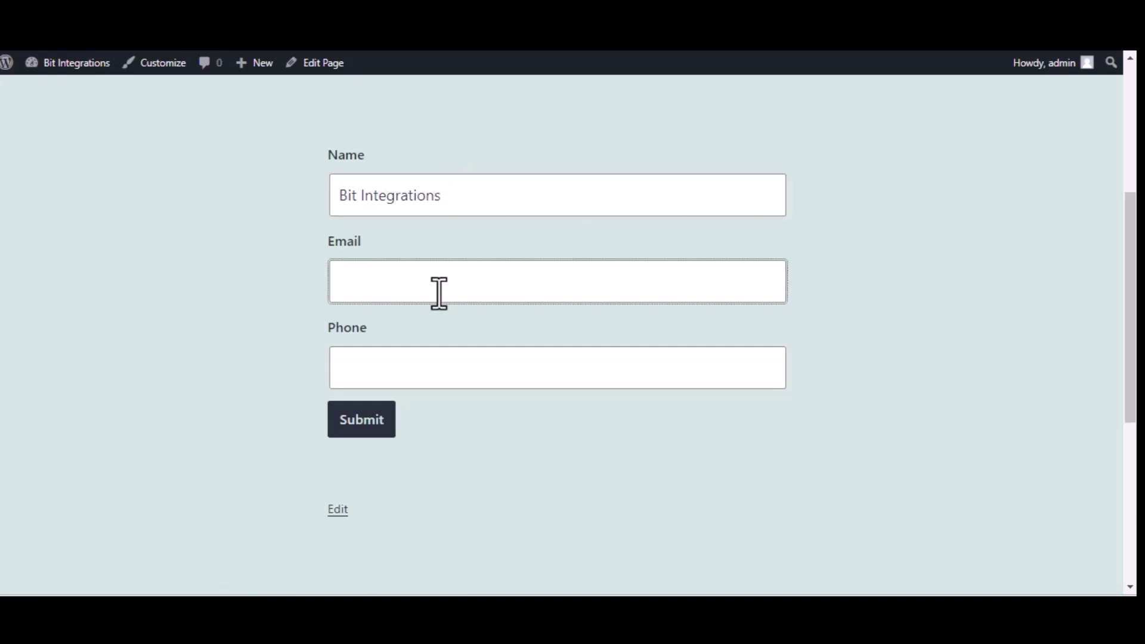
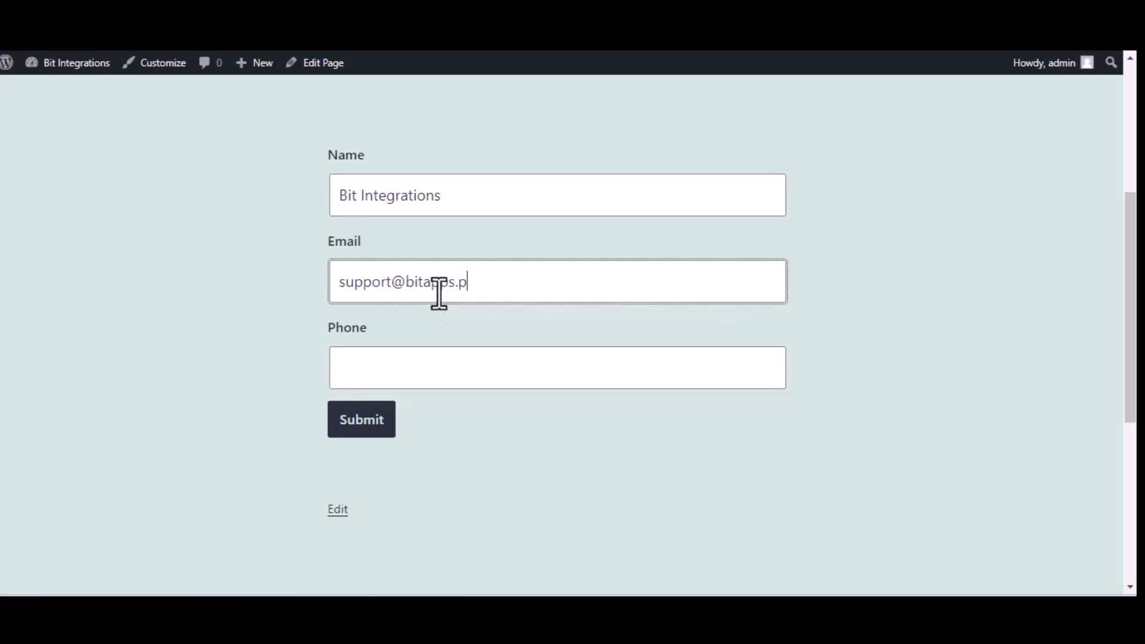
click(507, 379)
text(444555666)
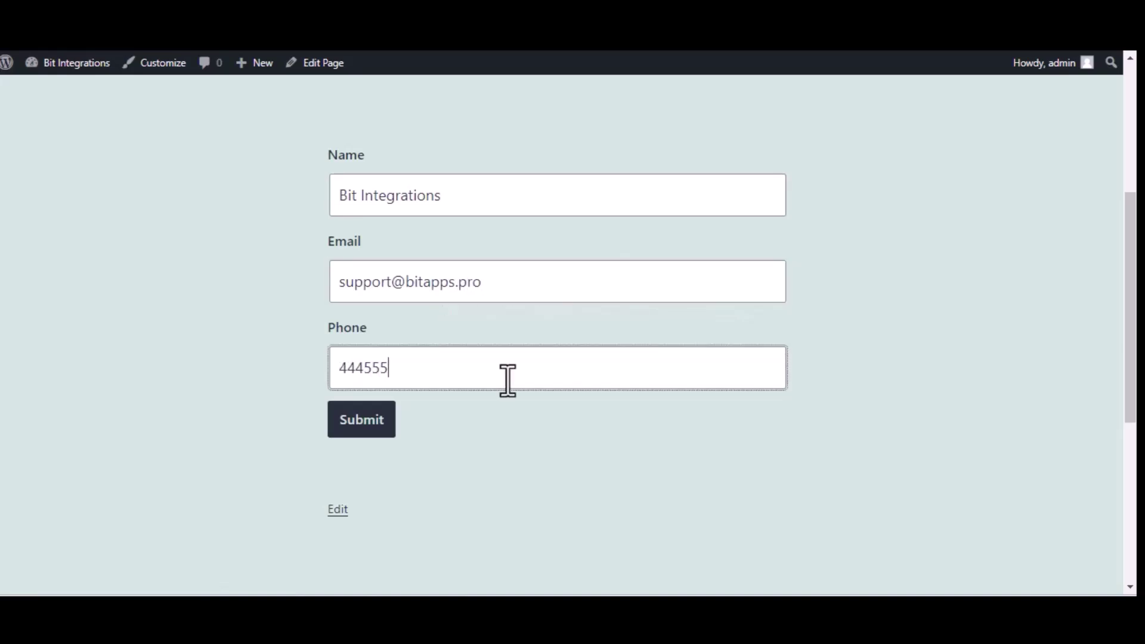
click(384, 431)
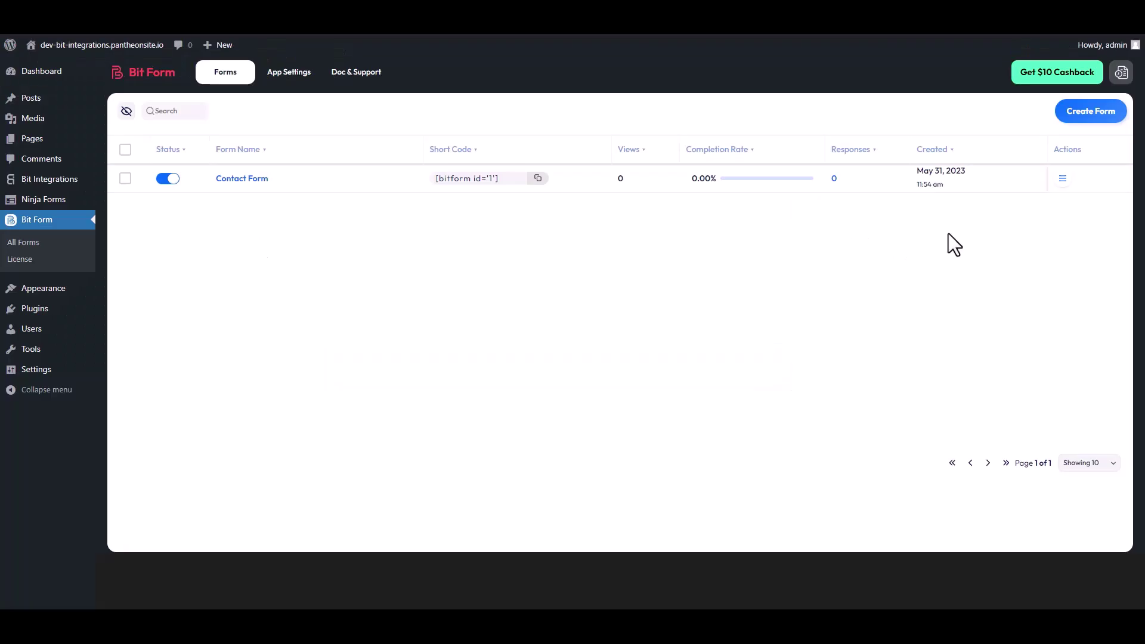
- Open the Contact Form's Responses from its Actions menu in All Forms
click(1063, 179)
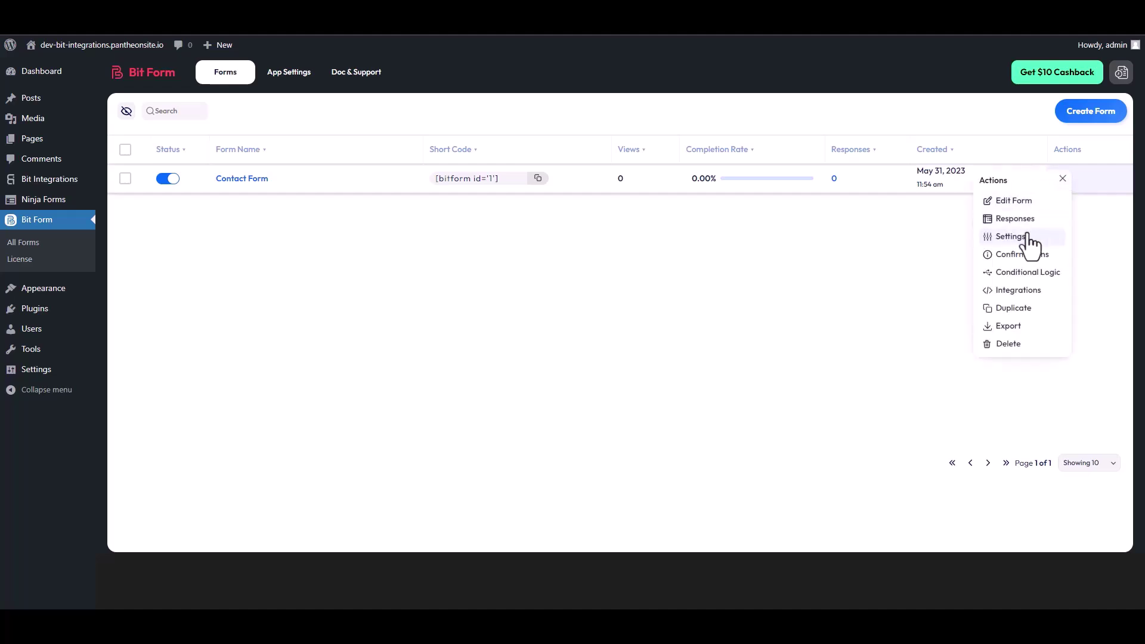
click(1016, 219)
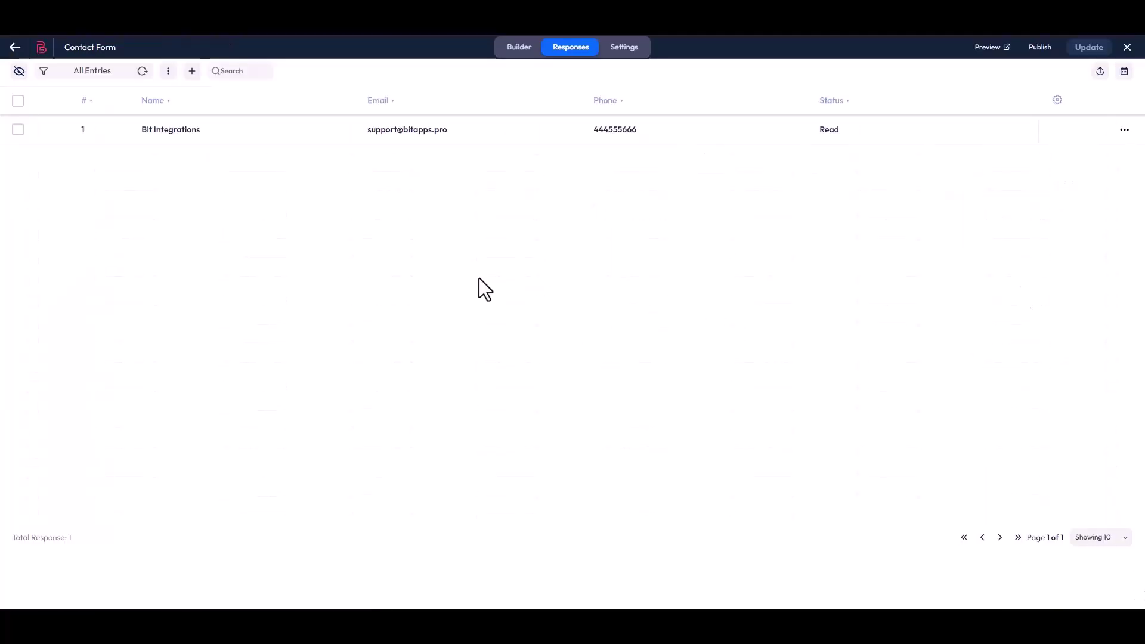